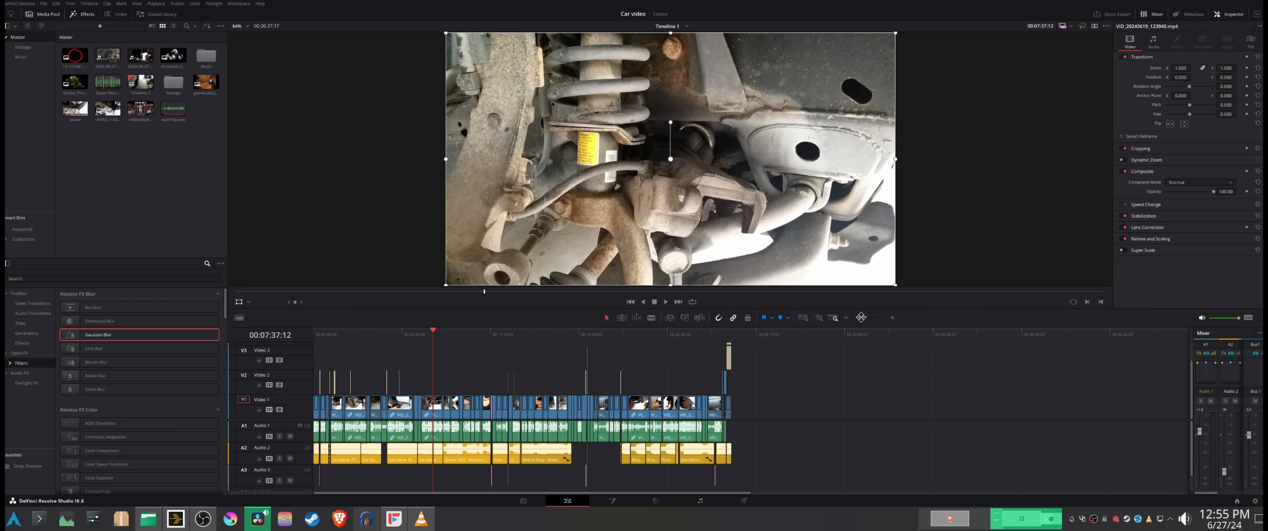
Step: Review the timeline's opening minutes up to the SODA overlay clip and hide the viewer's on-screen transform controls
mouse_move(861, 317)
left_mouse_down()
mouse_move(873, 318)
mouse_move(863, 324)
left_mouse_up()
left_click(342, 339)
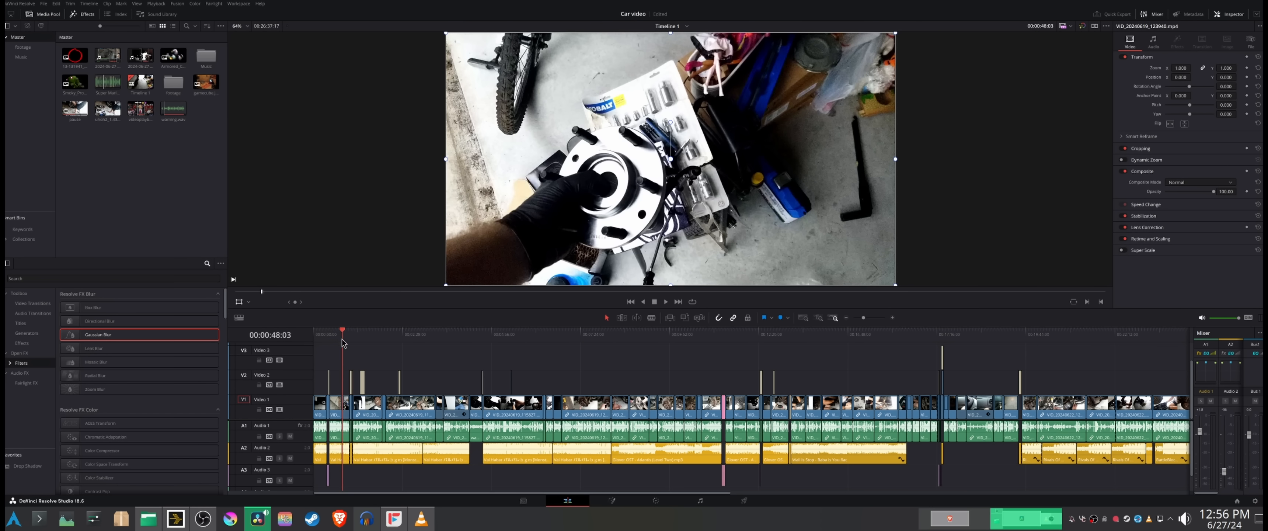
left_click_drag(342, 338, 510, 344)
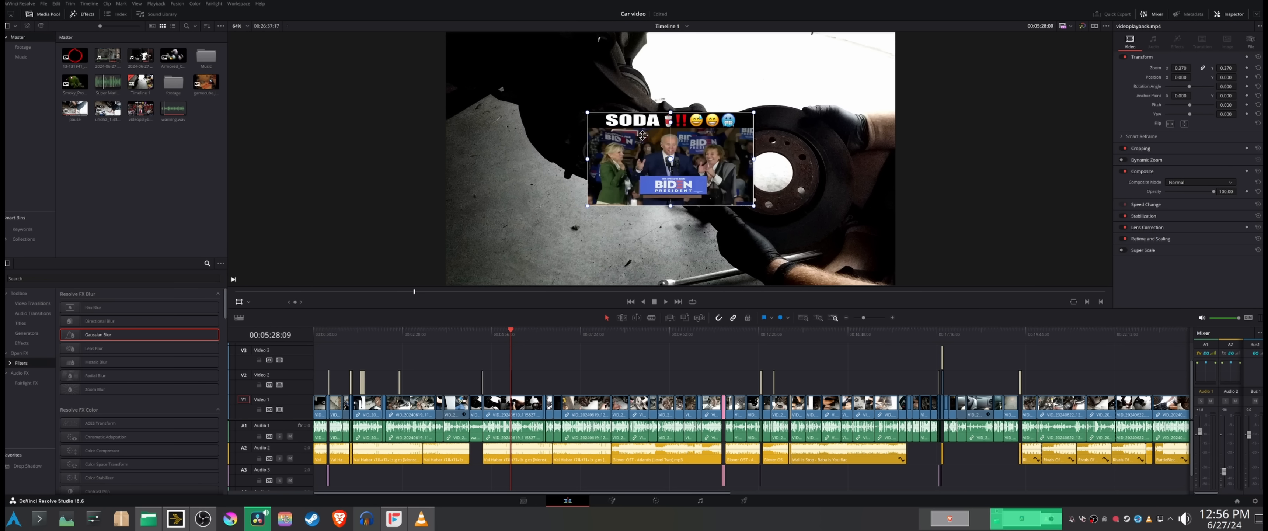
left_click(234, 302)
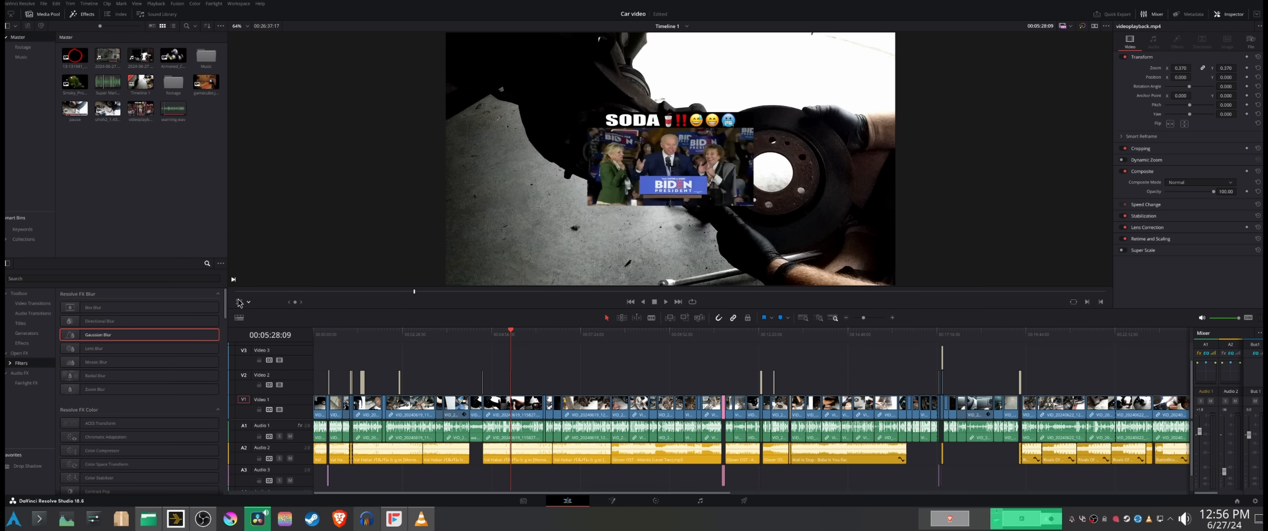
Step: Examine the CV axle screen-recording insert and the section around the PAUSE title, playing that section through
left_click(723, 337)
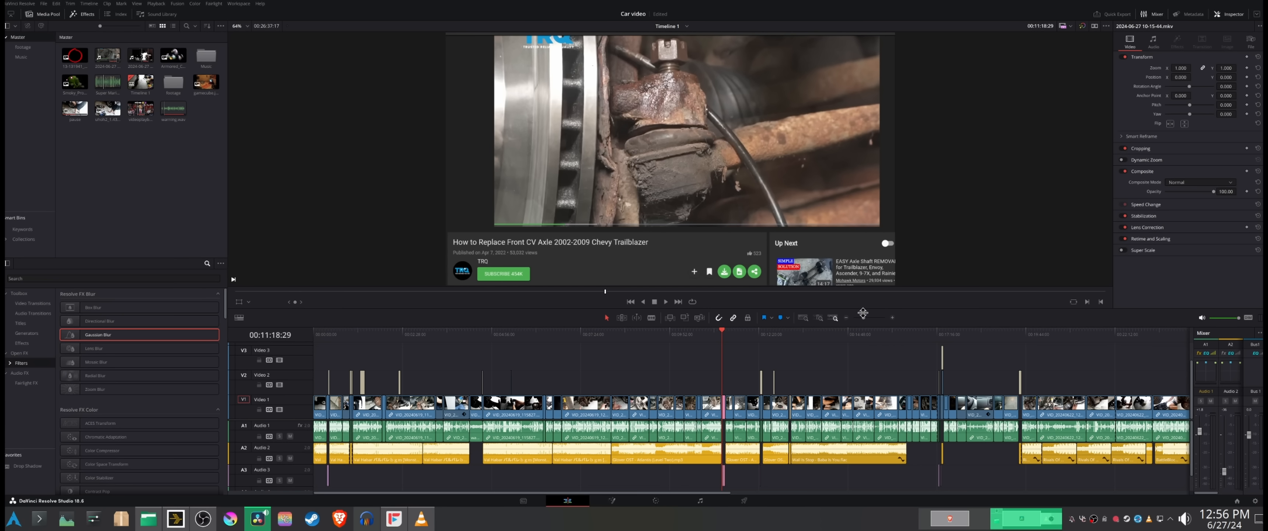
left_click_drag(863, 318, 864, 326)
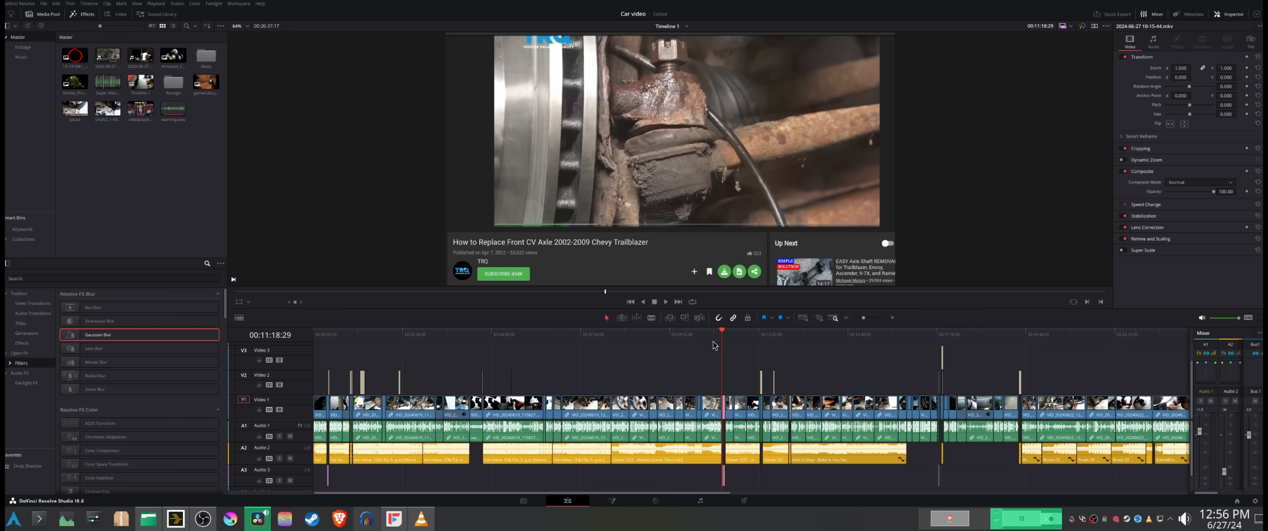
left_click(760, 331)
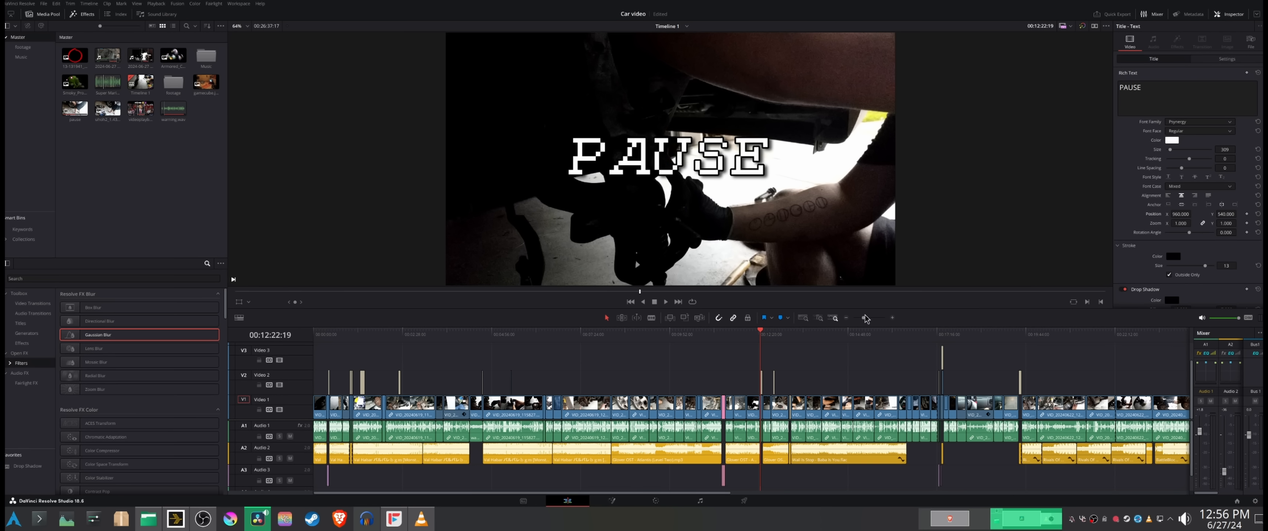
left_click_drag(865, 321, 873, 320)
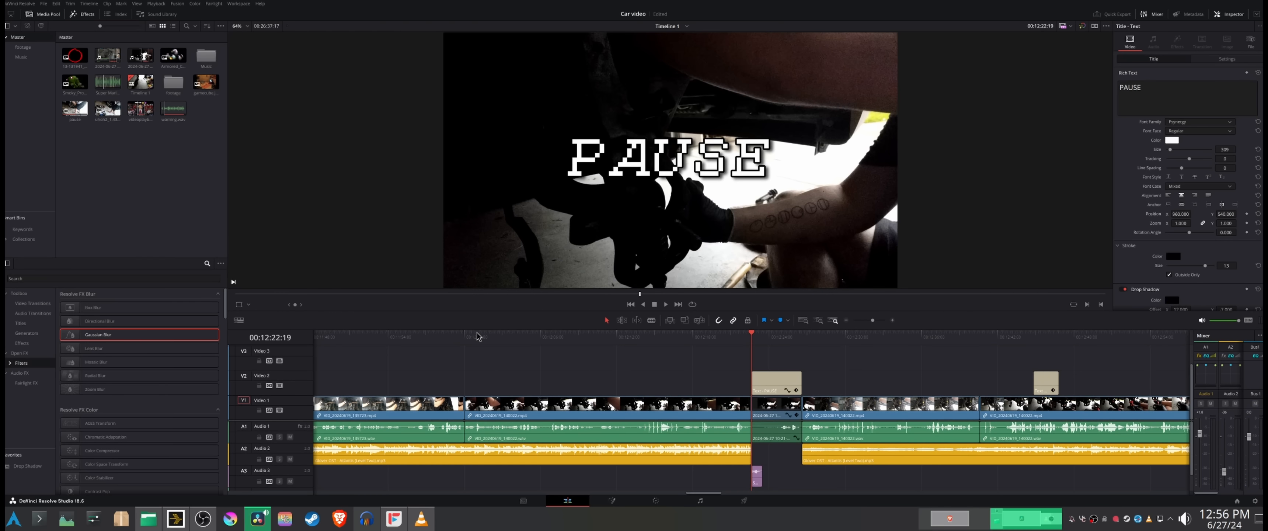
left_click(465, 335)
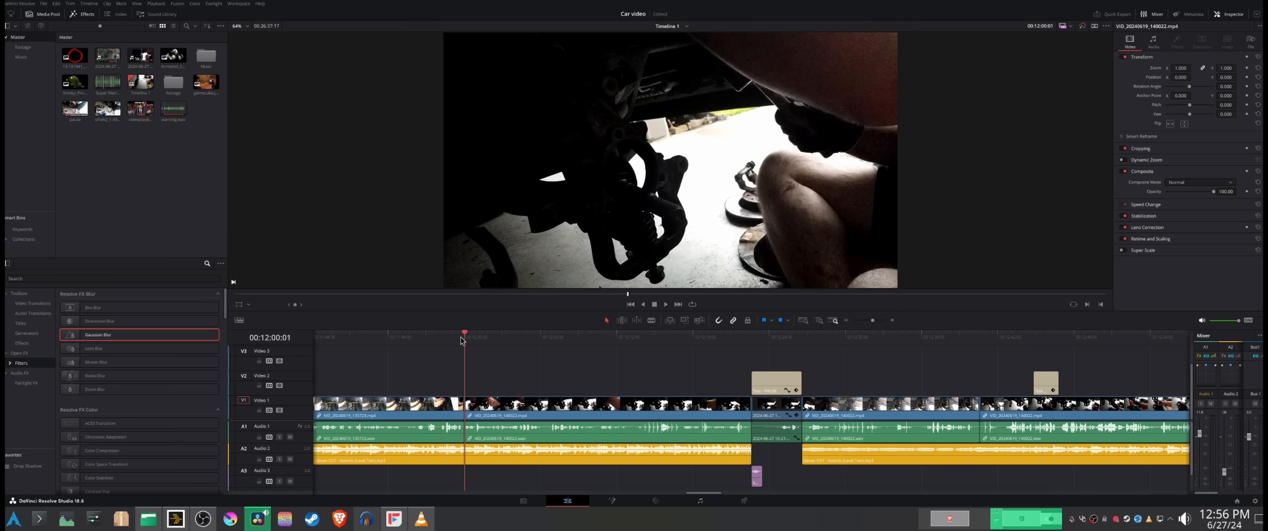
left_click_drag(467, 340, 761, 345)
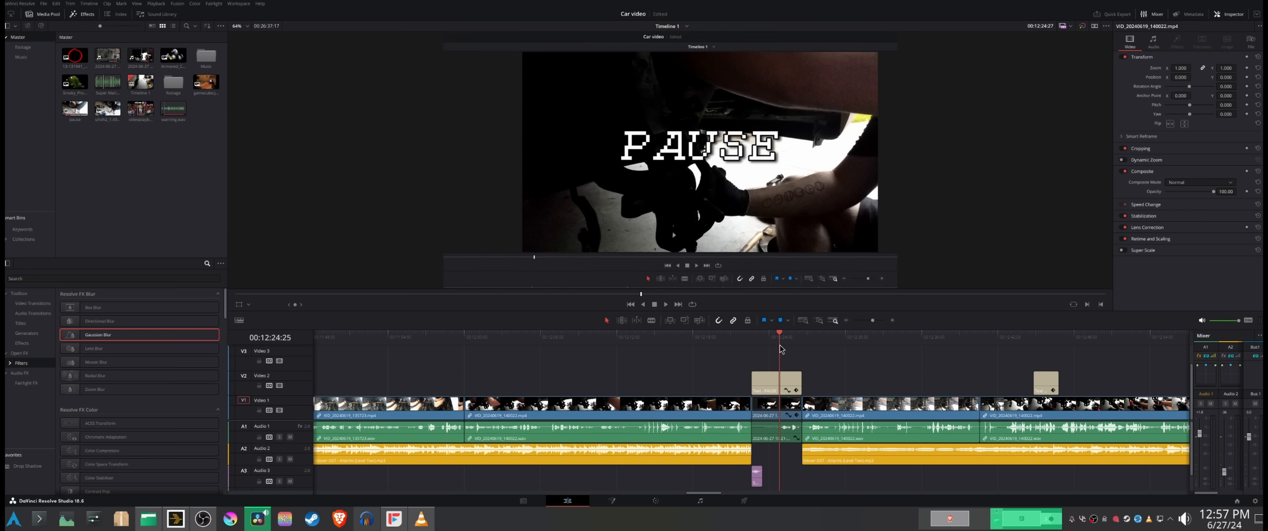
left_click(756, 374)
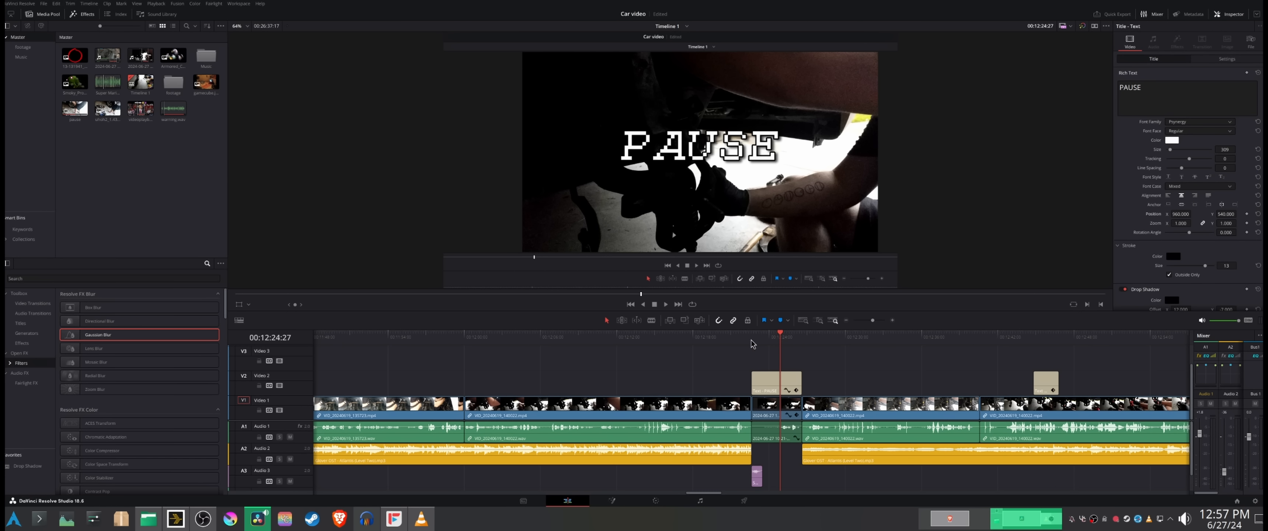
key("space")
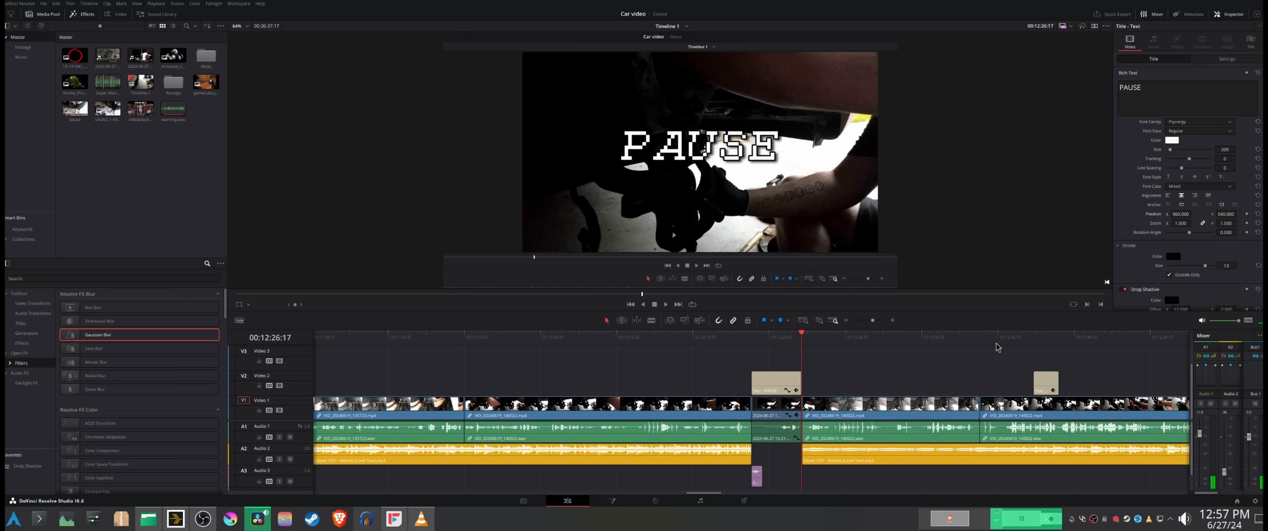
Step: Check the HE DIDN'T. AGAIN. caption and the full-screen AutoZone title that follows in the timeline
left_click(1018, 342)
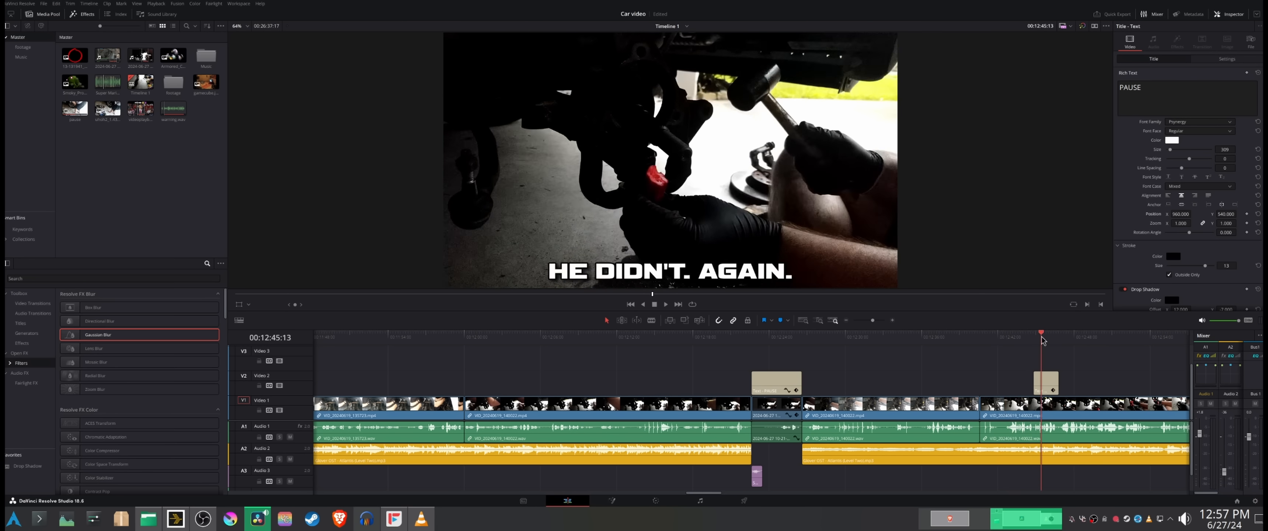
left_click(1022, 342)
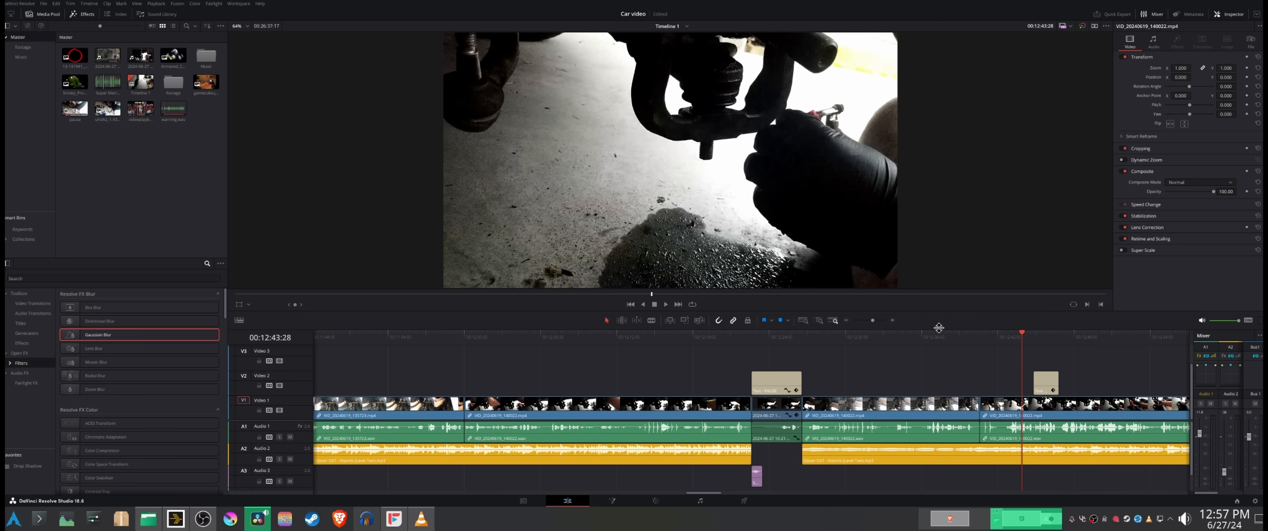
left_click_drag(872, 321, 869, 324)
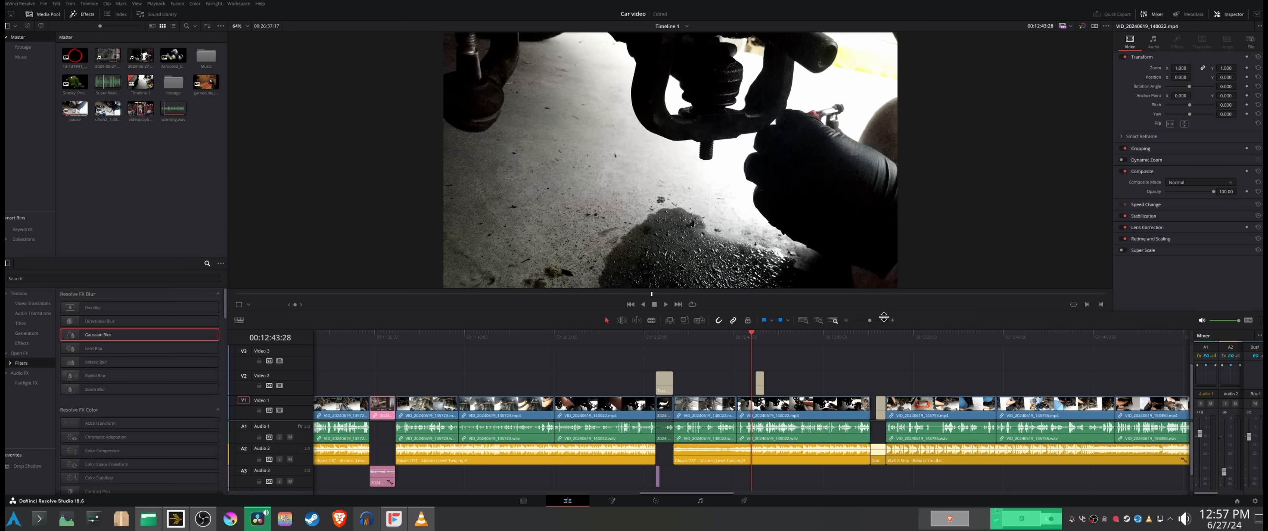
left_click(876, 347)
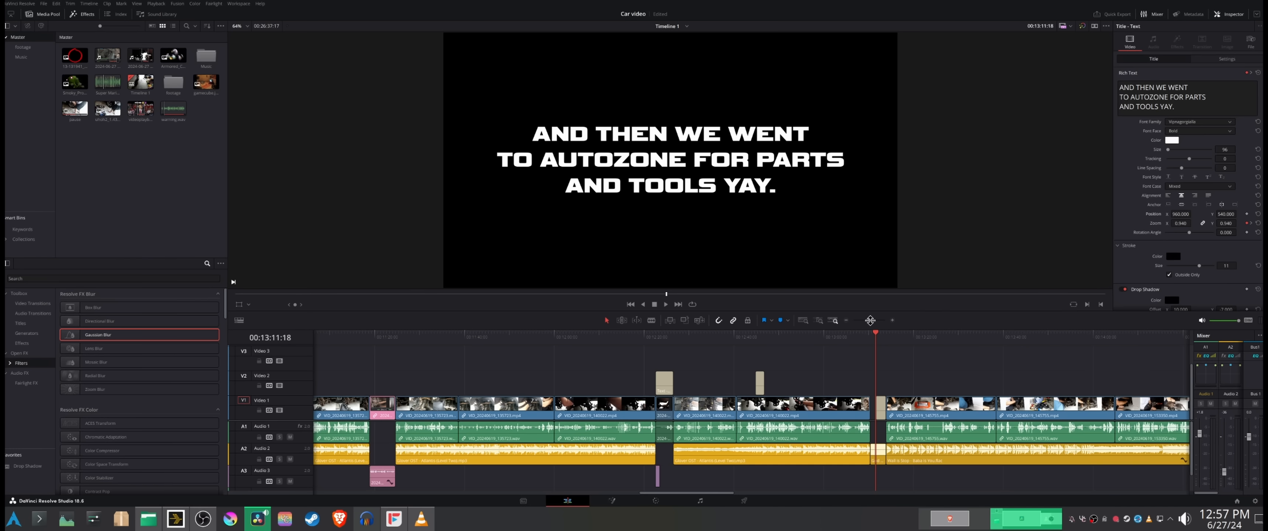
Step: Review the earlier brake and axle footage, including the TRASH VIDEO. UNSUBSCRIBE. title and the SODA overlay
left_click_drag(870, 320, 865, 320)
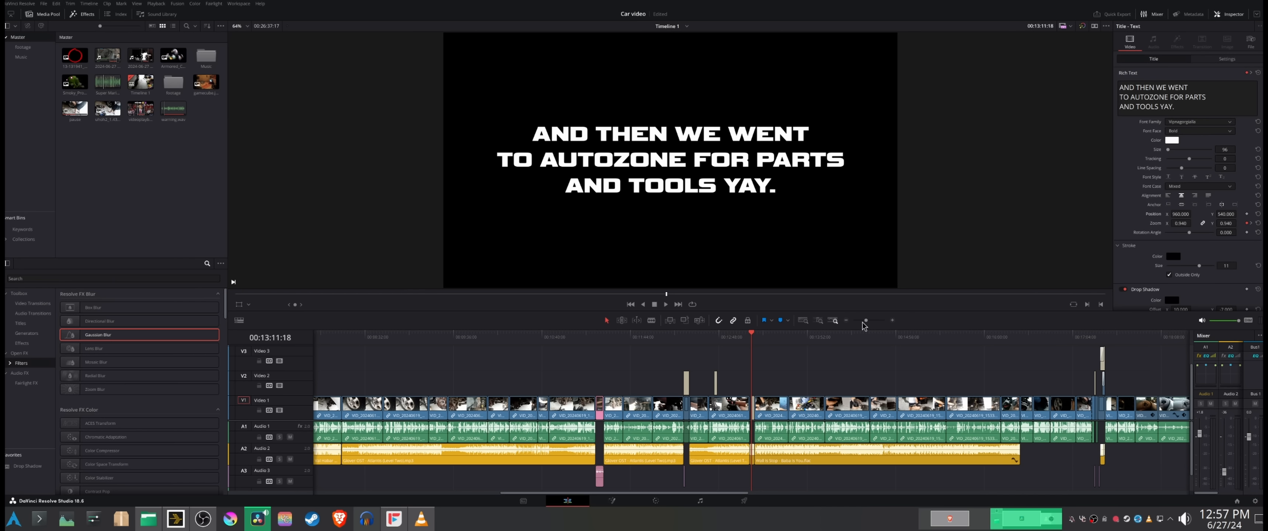
left_click_drag(864, 321, 862, 321)
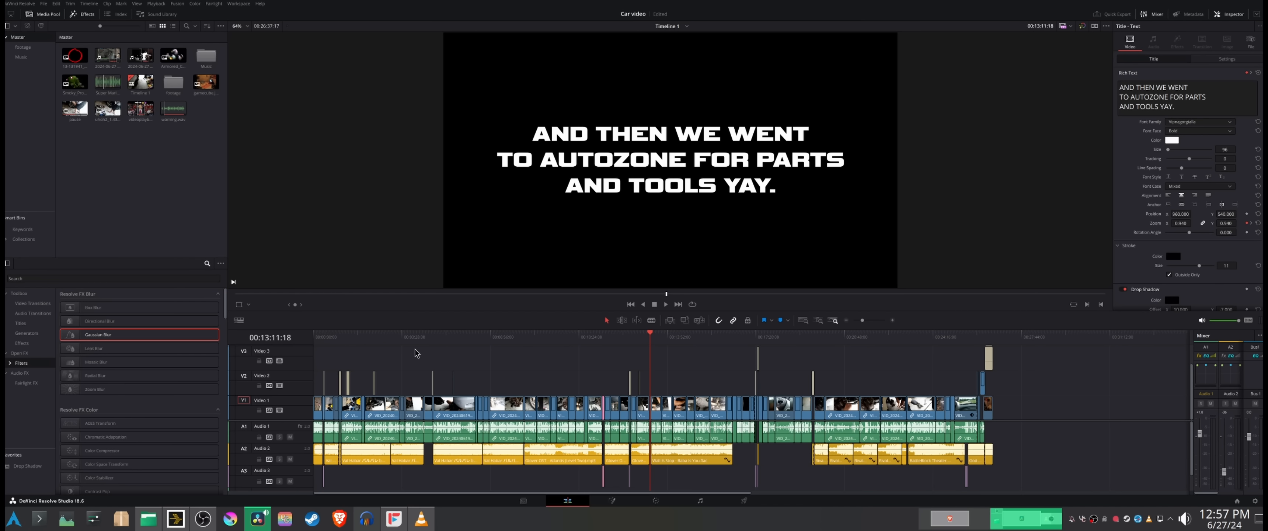
left_click(404, 345)
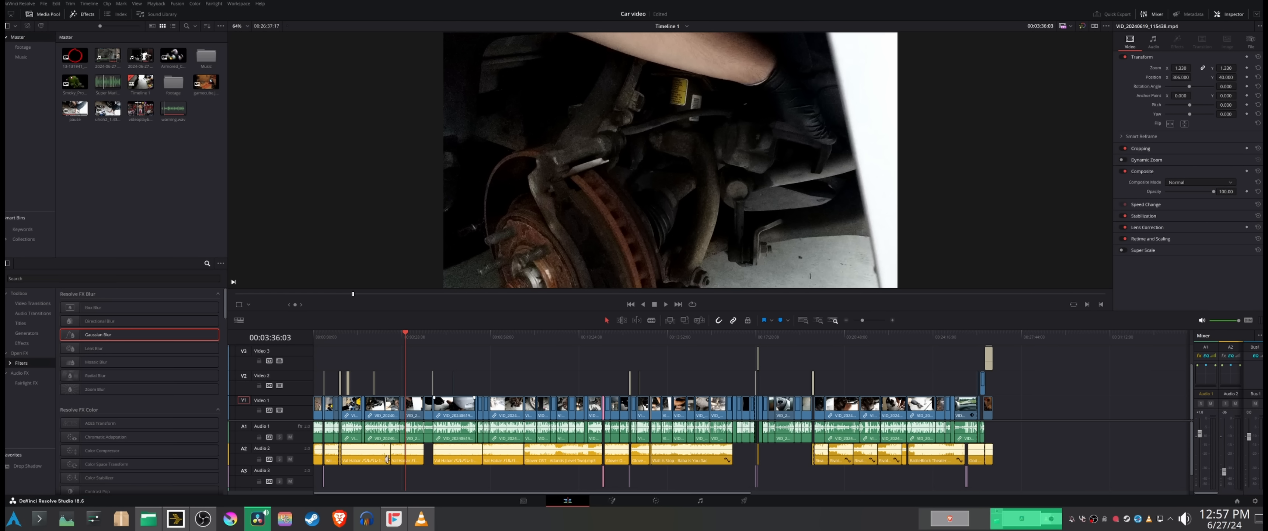
left_click_drag(402, 340, 430, 347)
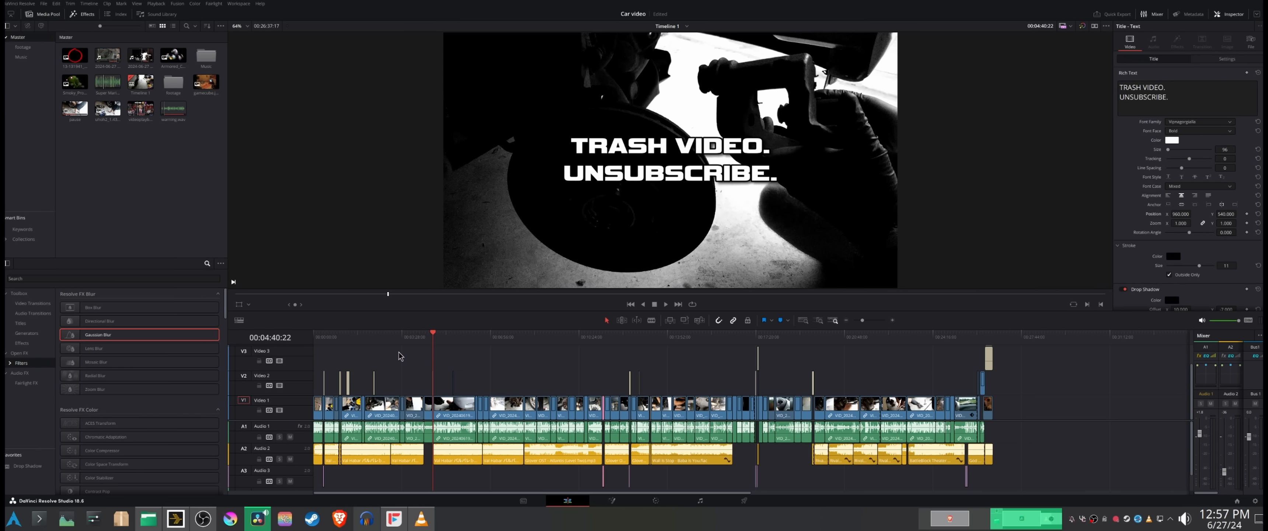
left_click(452, 344)
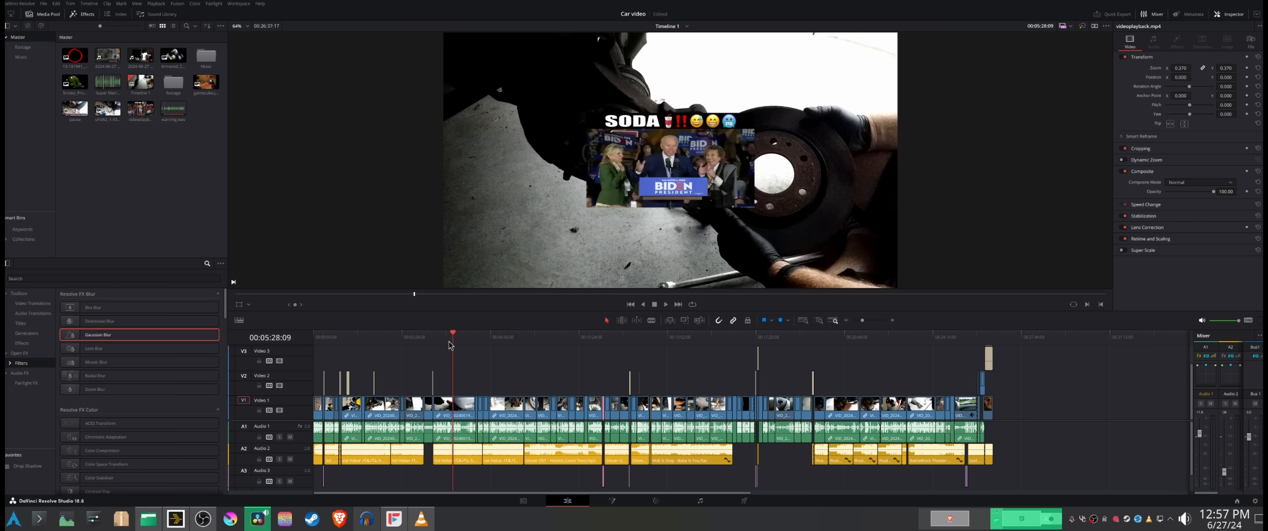
left_click(475, 345)
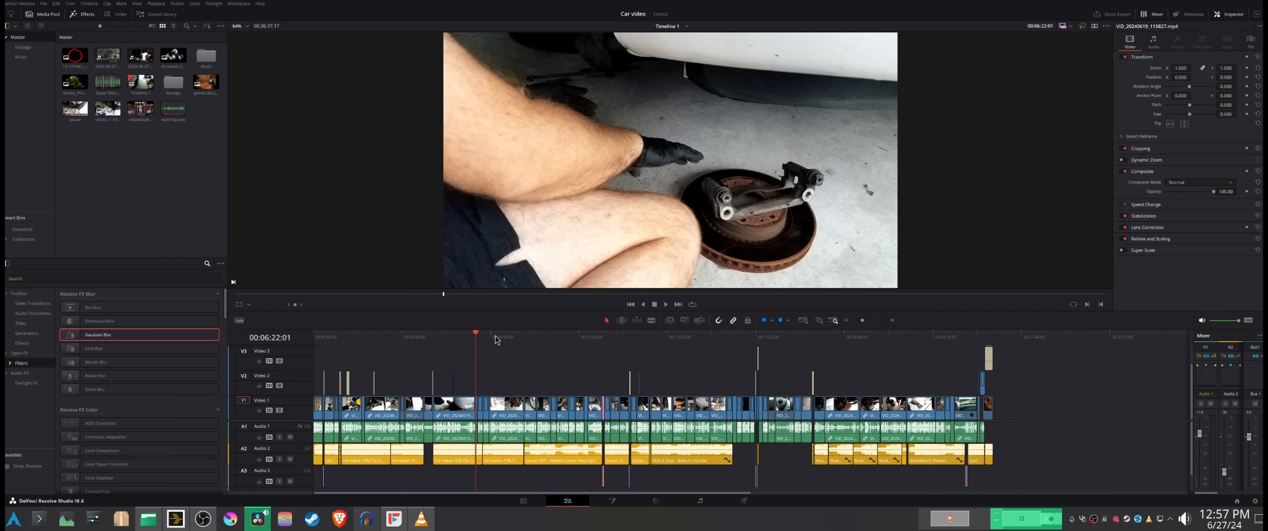
left_click_drag(477, 338, 489, 349)
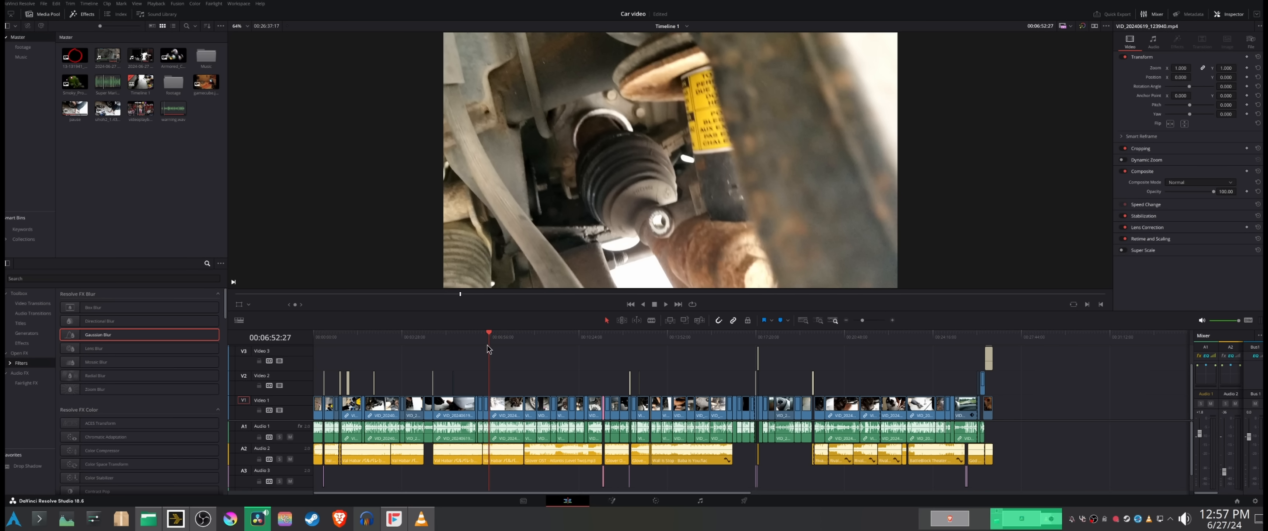
Step: Compare the dark under-car shots with the brightly lit wheel shot at several points between 5 and 12 minutes
left_click_drag(861, 320, 866, 322)
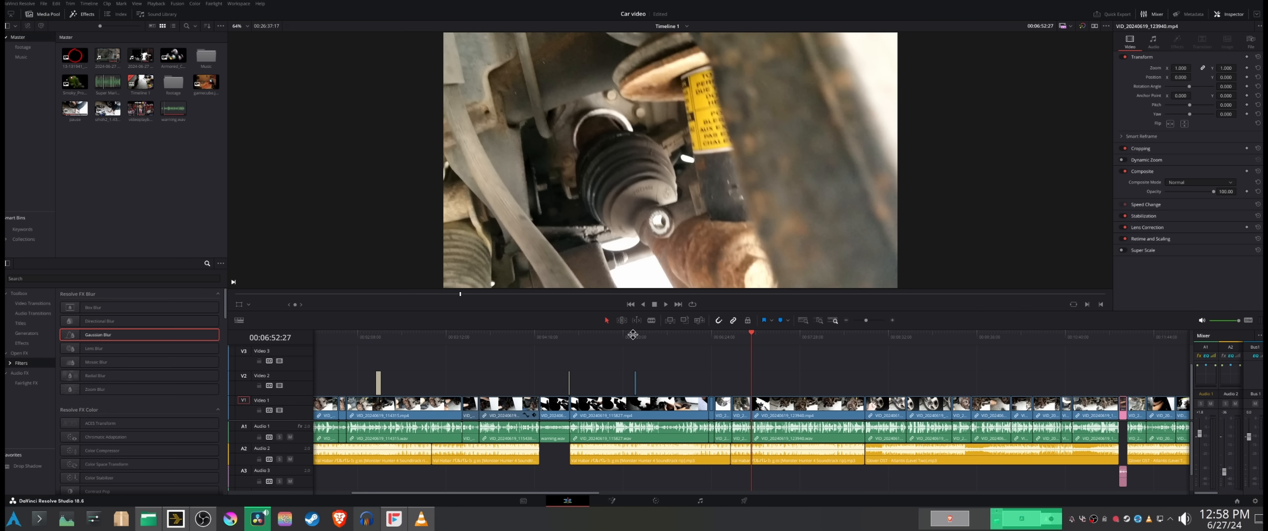
left_click_drag(633, 335, 603, 337)
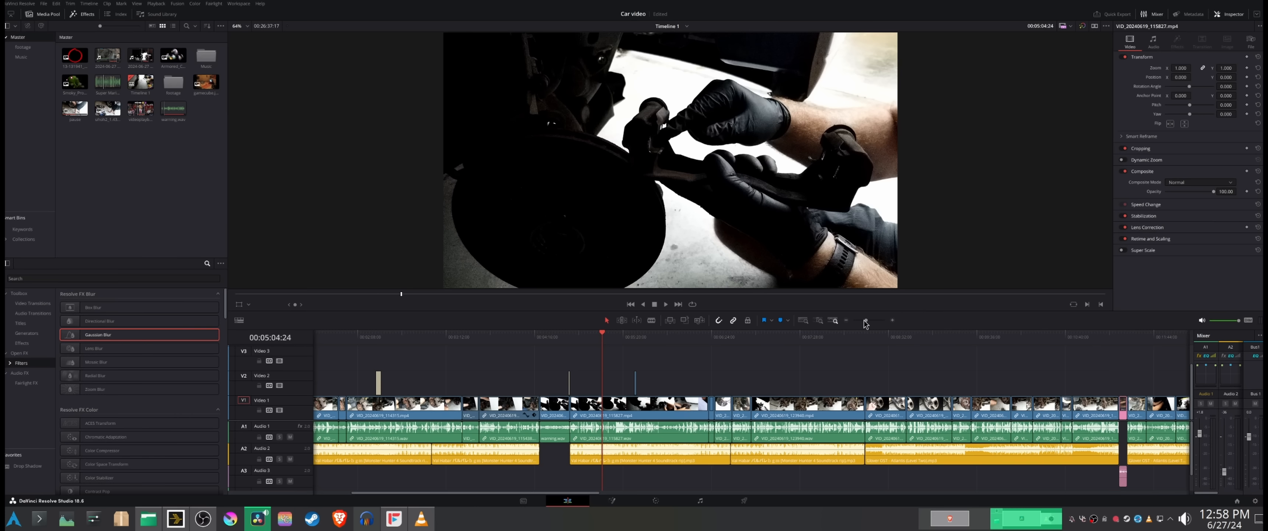
left_click_drag(865, 321, 861, 321)
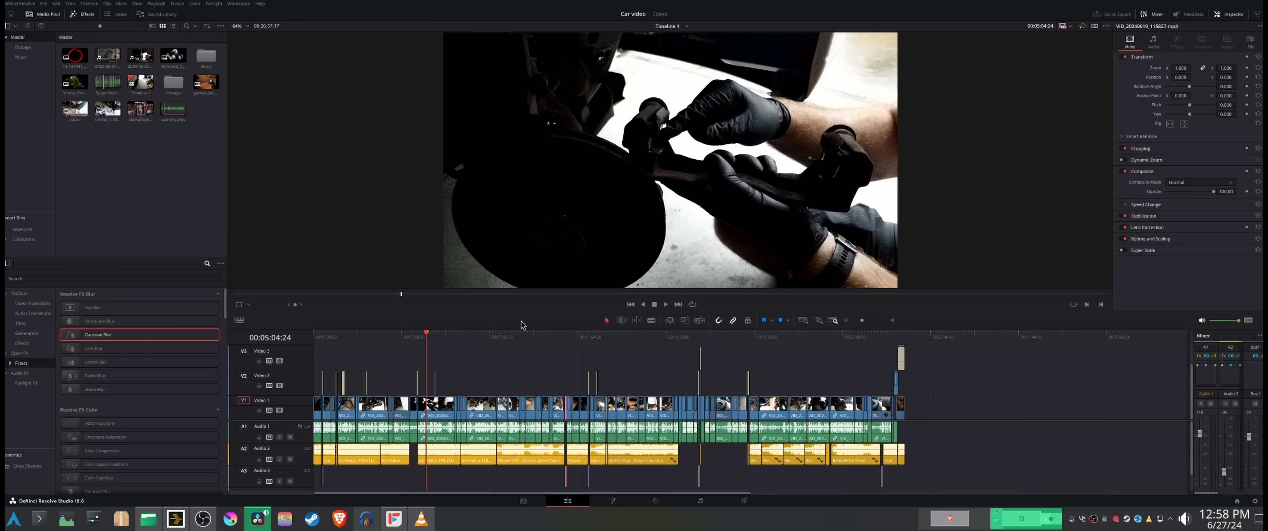
mouse_move(506, 337)
left_mouse_down()
mouse_move(546, 354)
mouse_move(512, 342)
left_mouse_up()
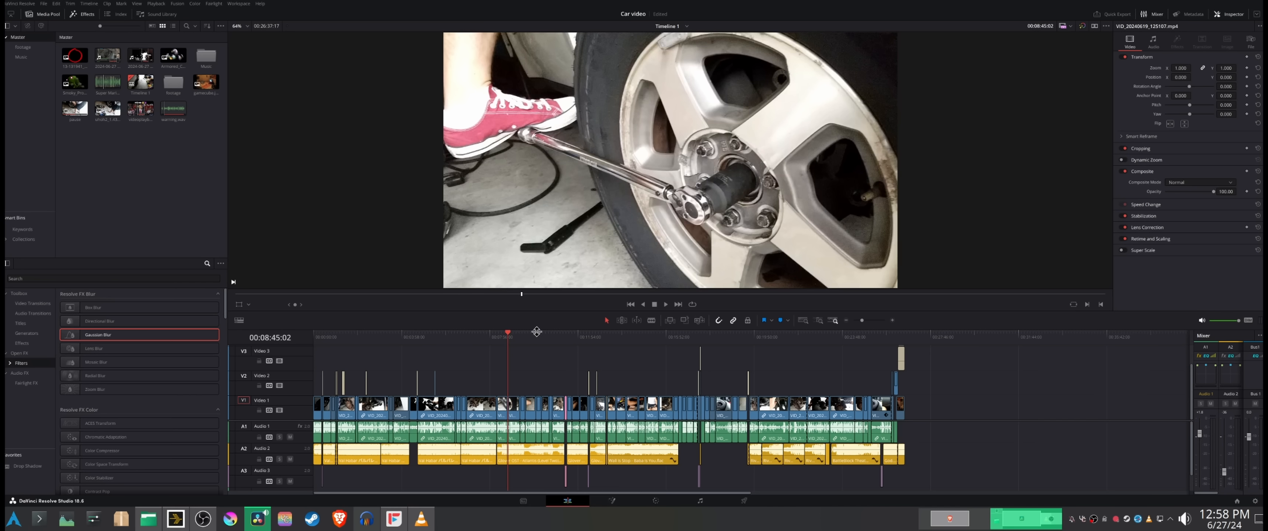
left_click_drag(566, 335, 581, 339)
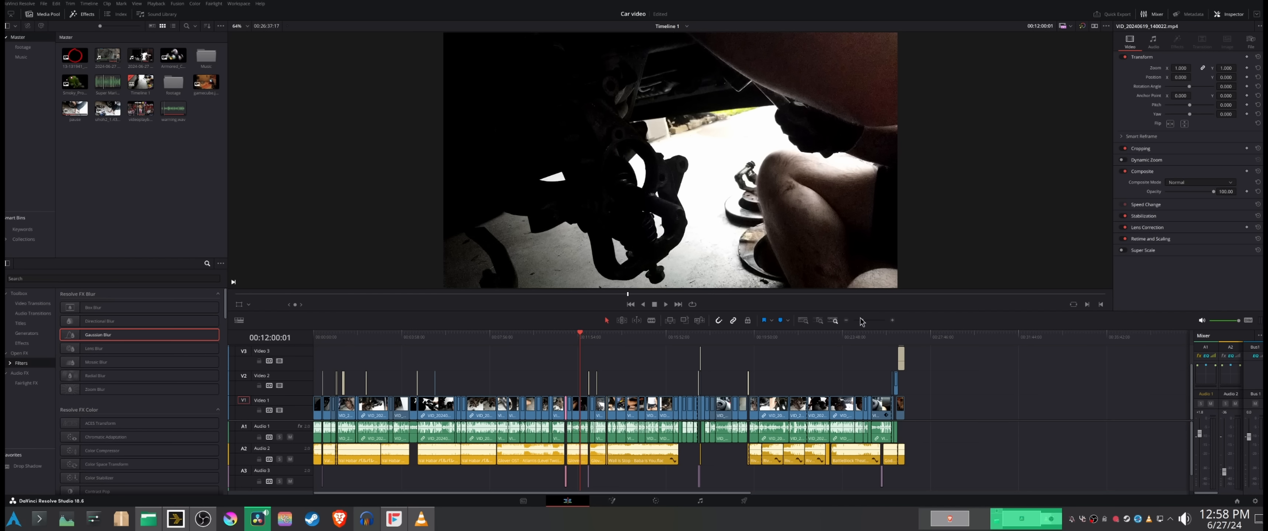
Step: Look through the second half of the timeline up to the steering wheel shot at 25:31
left_click_drag(861, 321, 866, 320)
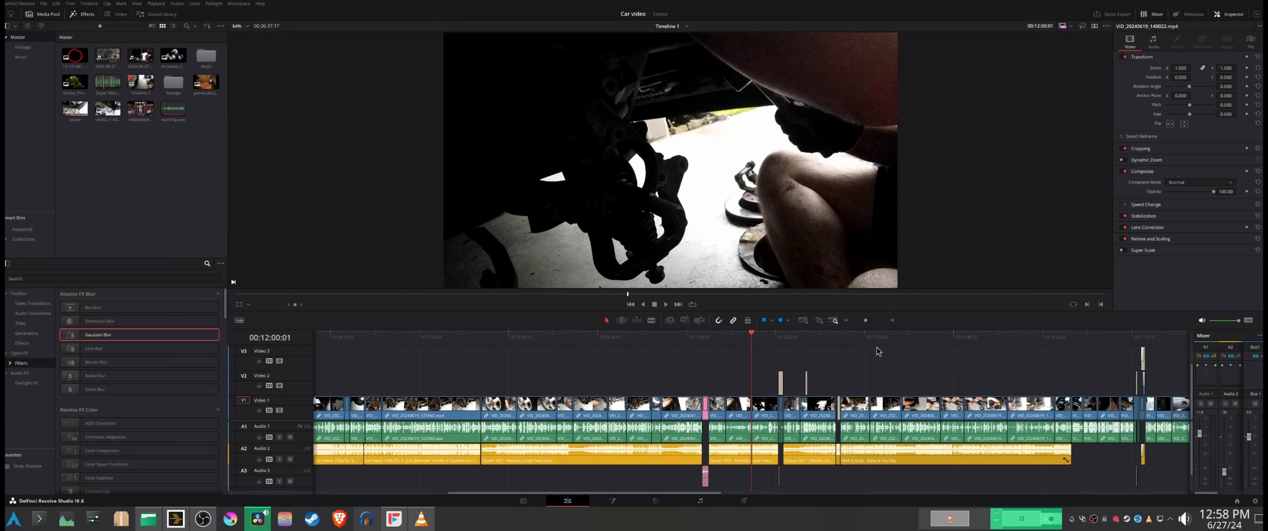
left_click_drag(872, 339, 951, 342)
left_click_drag(870, 319, 951, 341)
mouse_move(934, 342)
left_mouse_down()
mouse_move(951, 347)
mouse_move(909, 352)
mouse_move(968, 361)
mouse_move(914, 349)
left_mouse_up()
left_click_drag(862, 321, 869, 323)
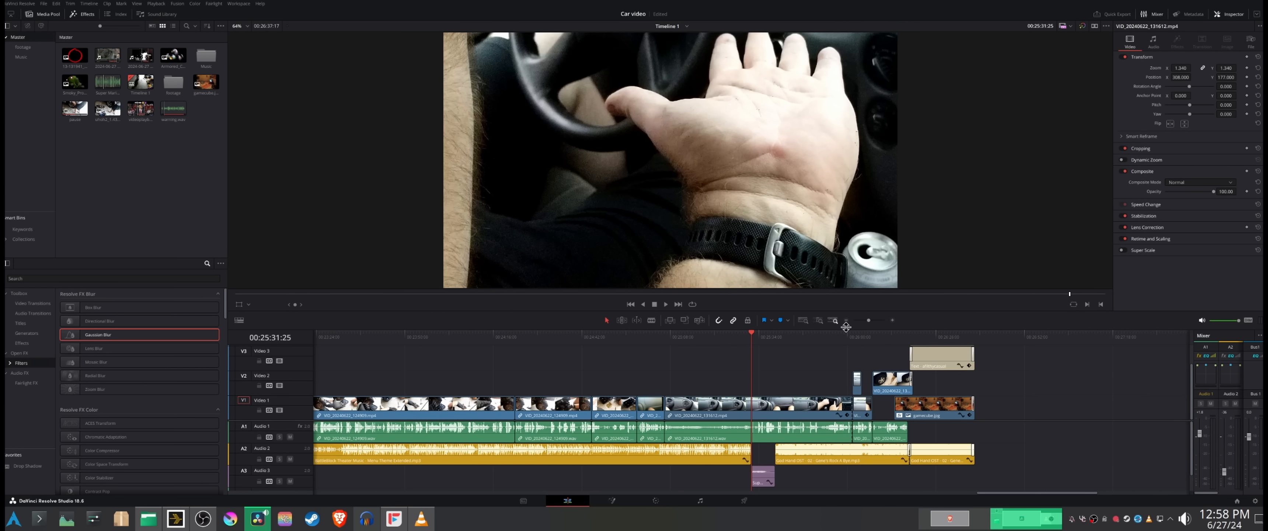
Step: Examine the pixelated glitch on the dashboard clip near the timeline's end, frame by frame from 26:01
left_click(853, 337)
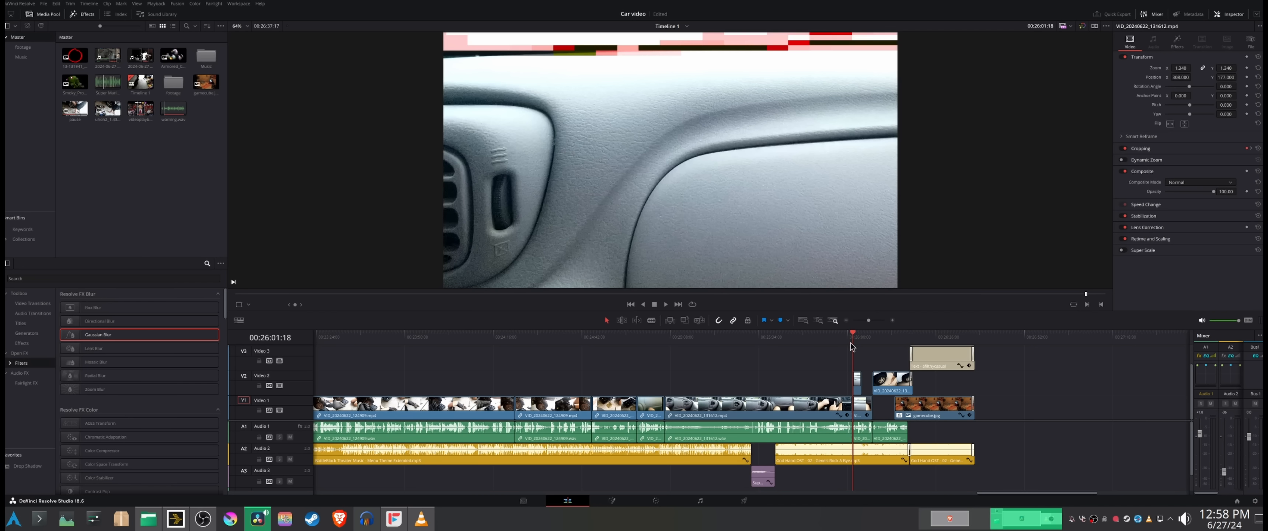
key("Right")
key("Right")
key("Right")
key("Right")
key("Right")
key("Right")
key("Right")
key("Right")
key("Right")
key("Right")
key("Right")
key("Right")
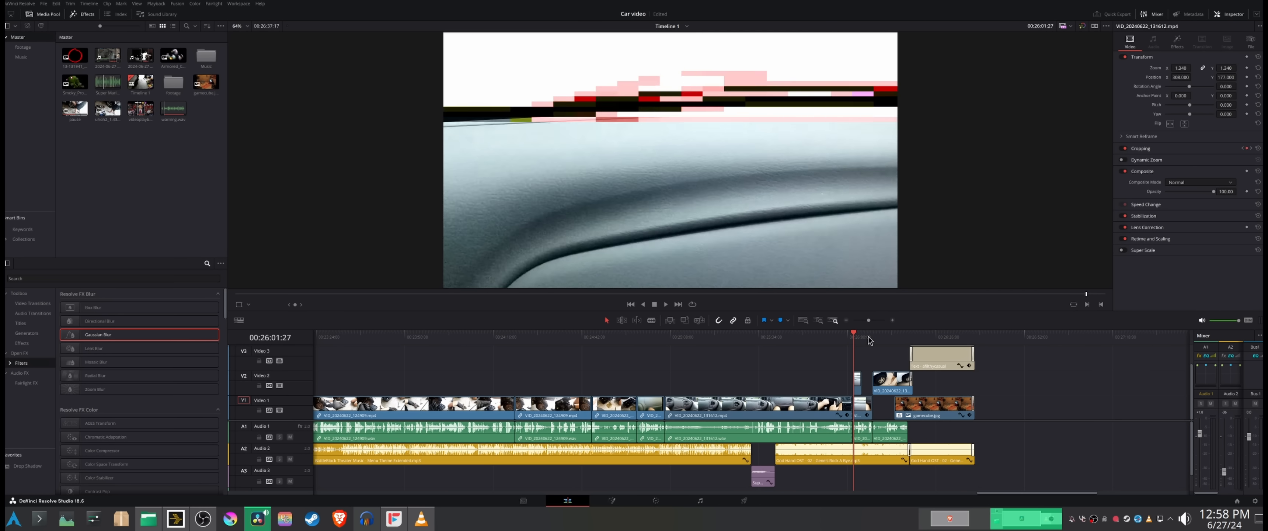
key("Right")
key("Right")
key("Right")
key("Right")
key("Right")
key("Right")
key("Right")
key("Right")
key("Right")
key("Right")
key("Right")
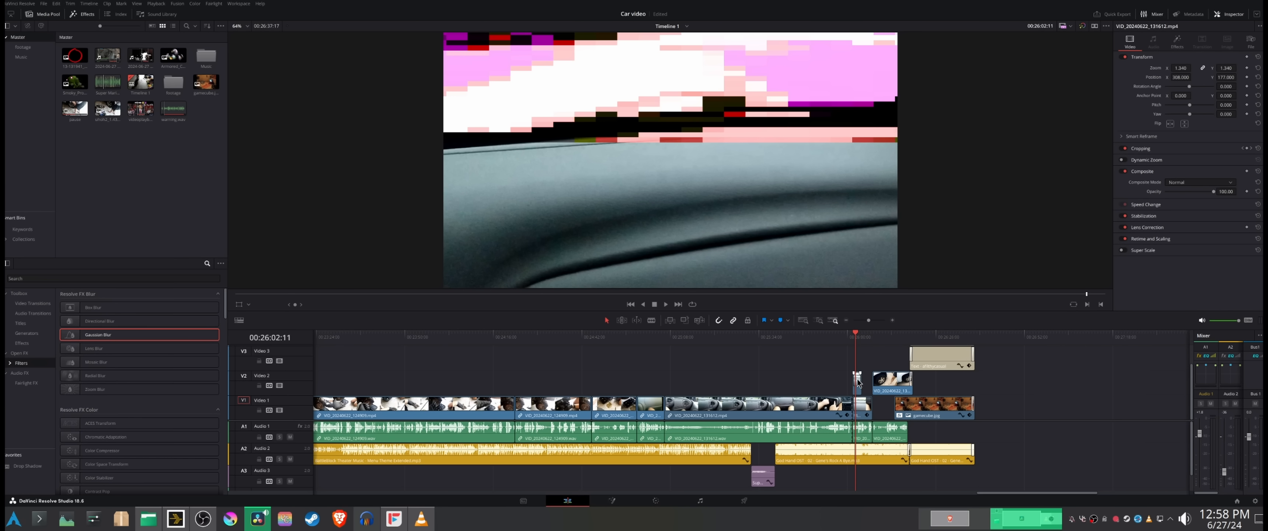
Step: Inspect the glitch clip's grade on the Color page, and return to the Edit page to view the closing thank-you credits
left_click(656, 500)
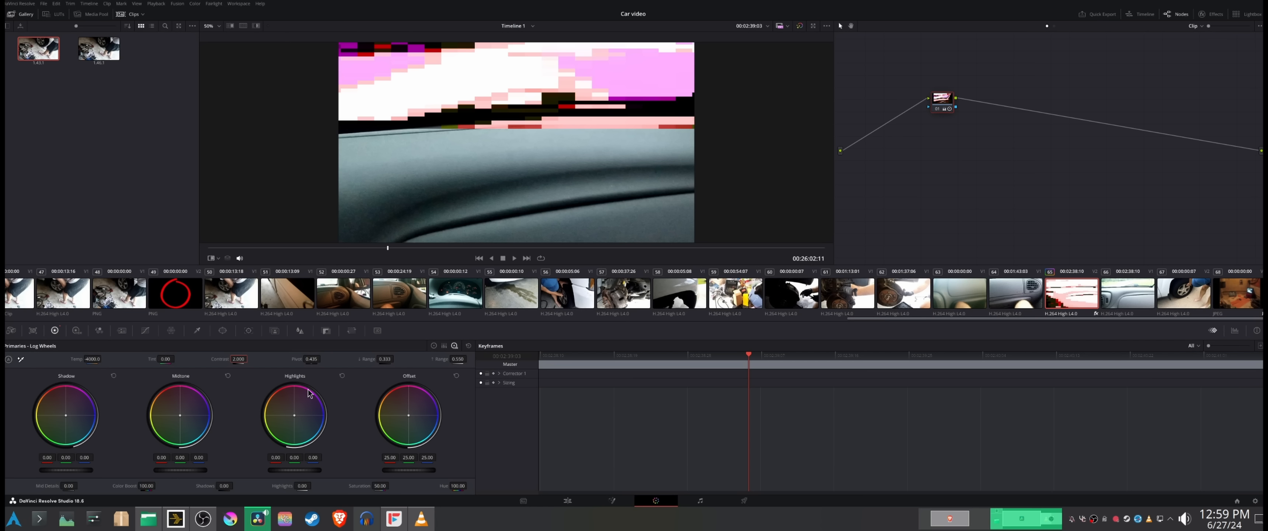
left_click(566, 501)
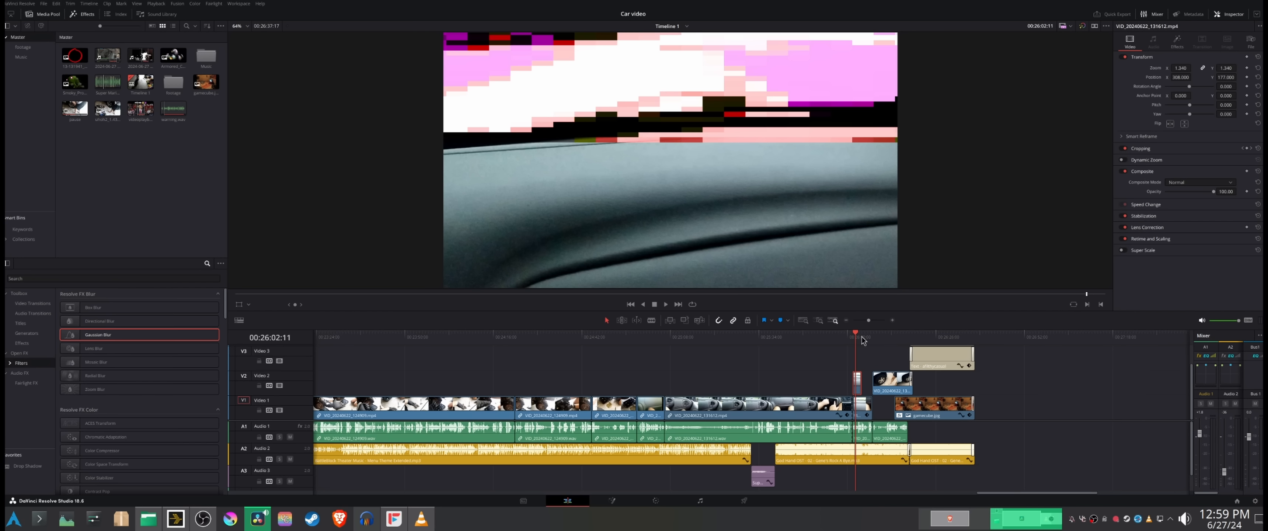
left_click_drag(861, 340, 927, 336)
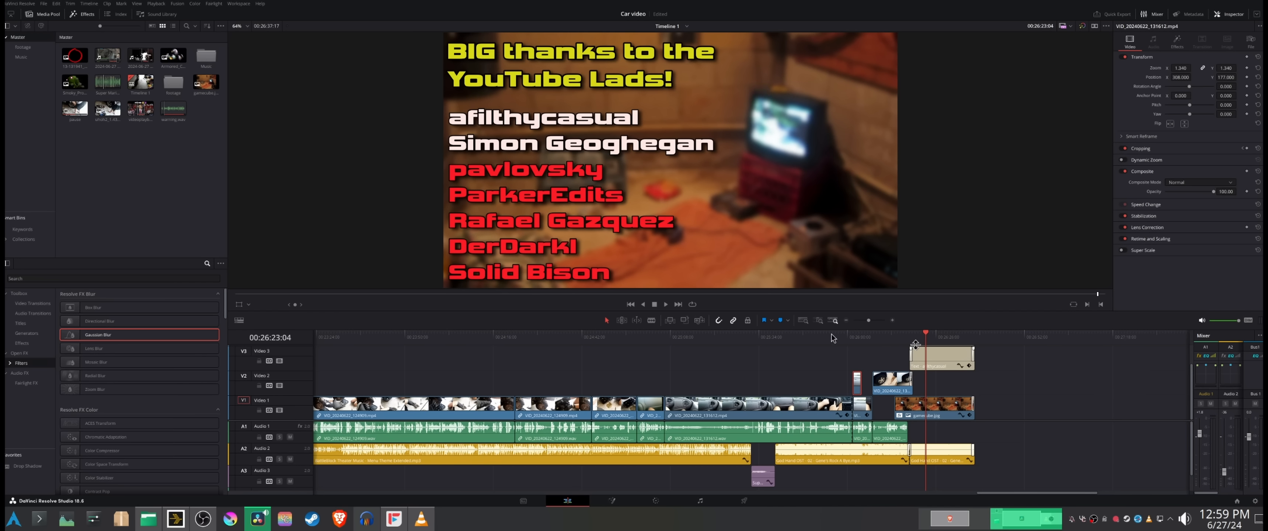
Step: Scrub back through the timeline, viewing the brake pad shot, the title card at 19:32 and the wheel hub shot at 6:37
left_click_drag(786, 337, 414, 355)
left_click_drag(867, 321, 862, 321)
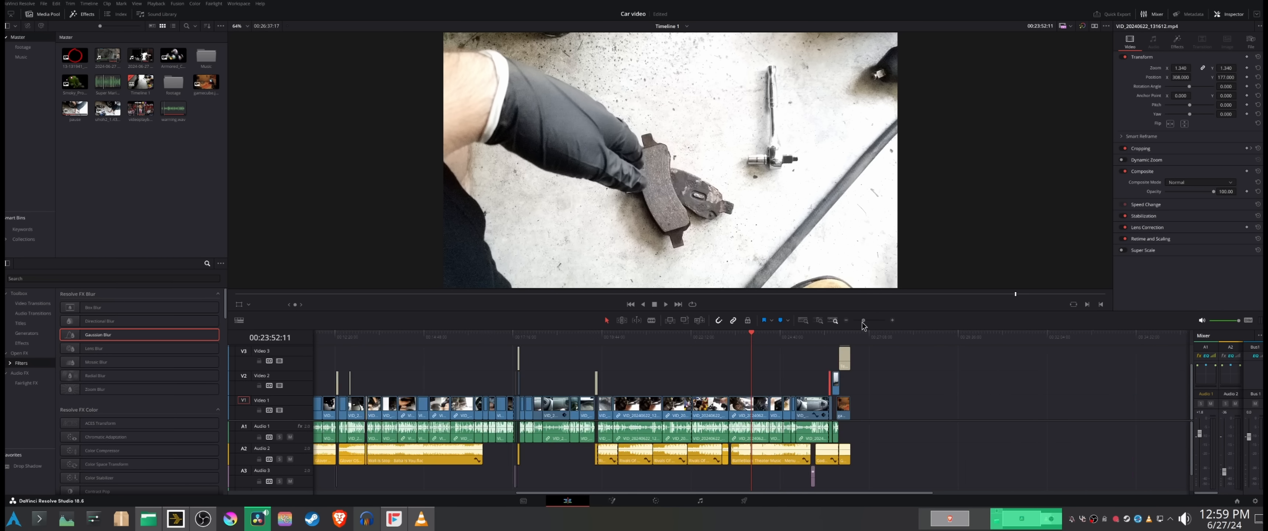
left_click(615, 338)
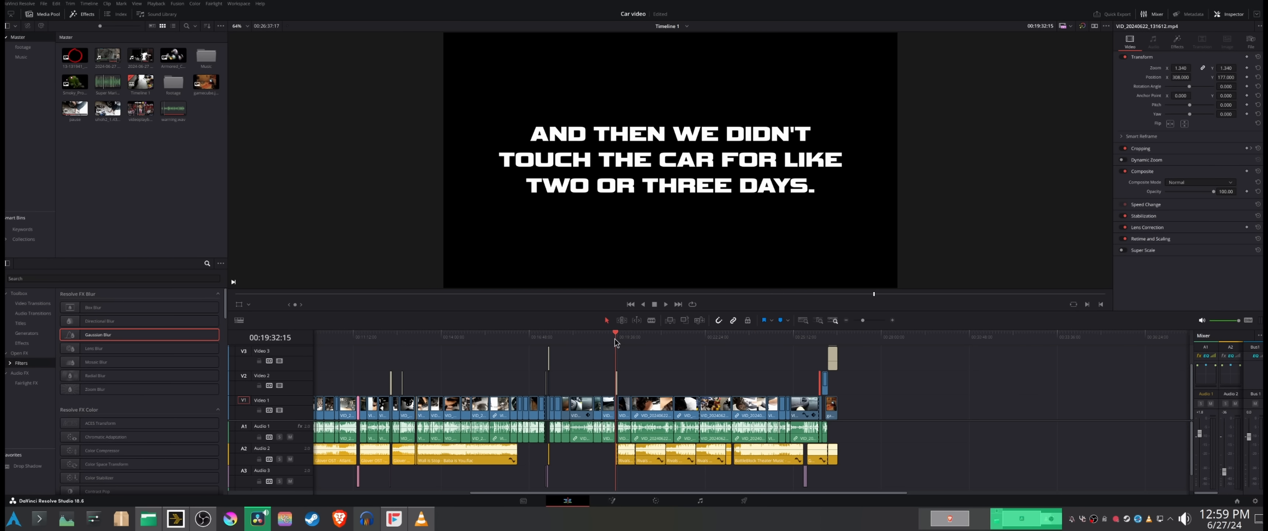
left_click_drag(615, 339, 521, 366)
Step: Look through the video clips and matching audio files in the Footage bin
left_click(23, 47)
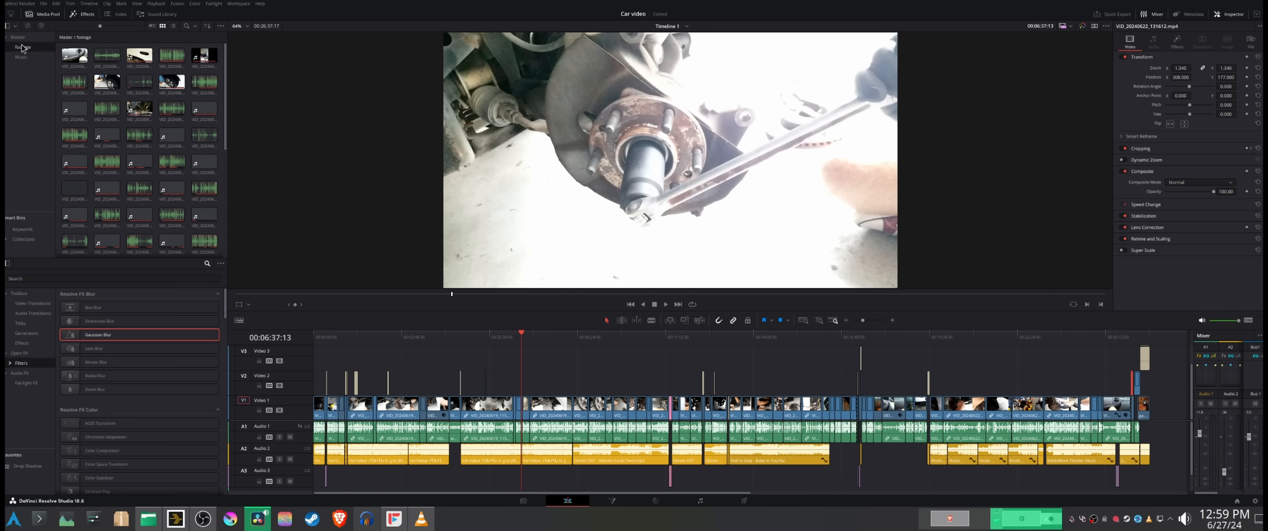
scroll(178, 157, "down", 5)
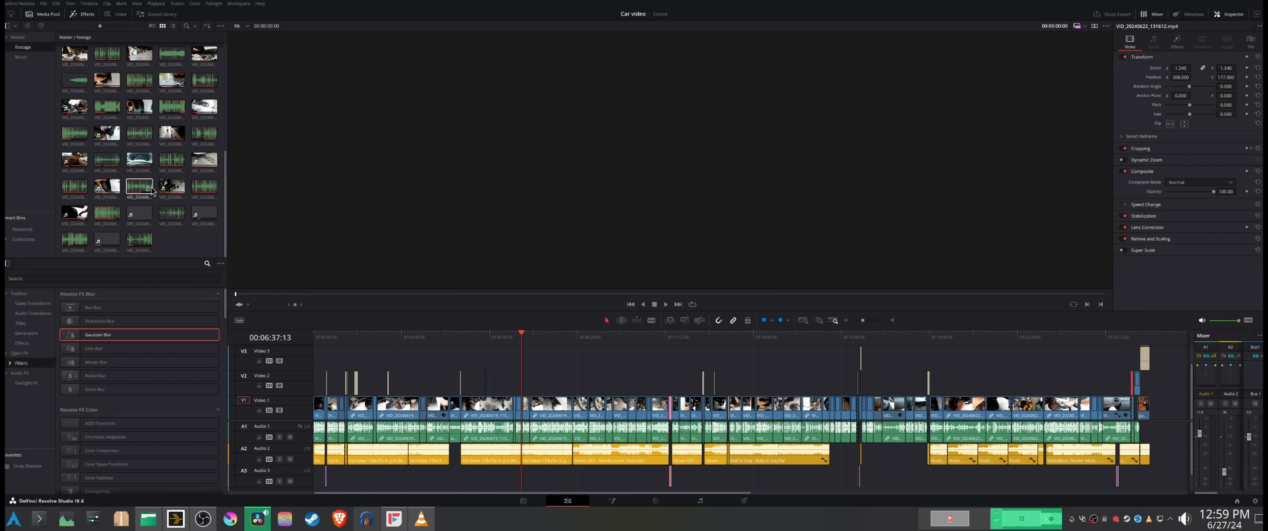
scroll(136, 202, "up", 5)
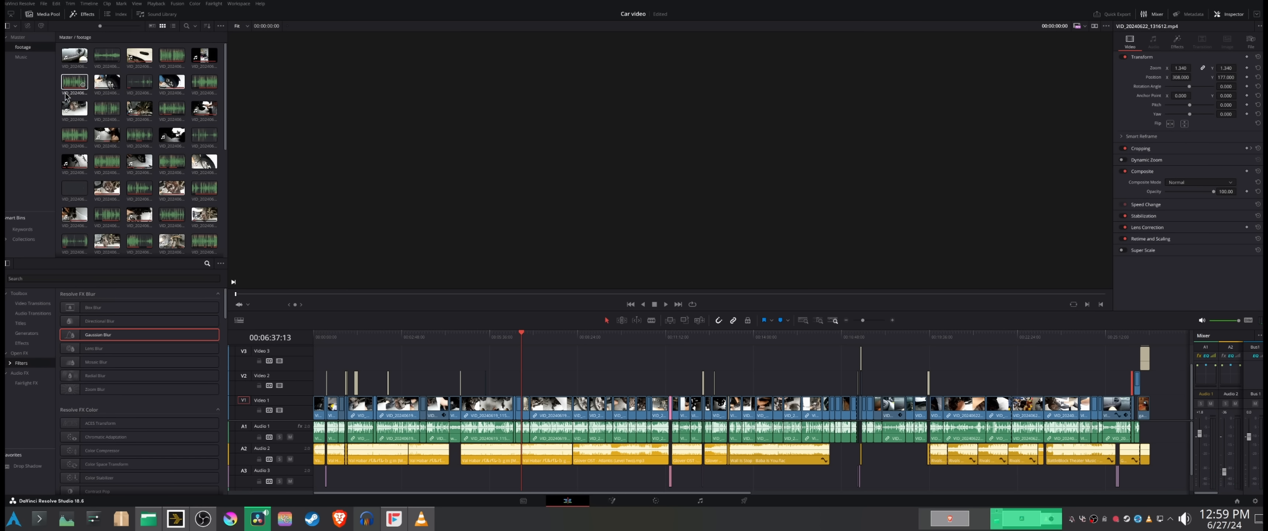
Step: Create a new empty timeline named "test" in the Master bin
left_click(18, 37)
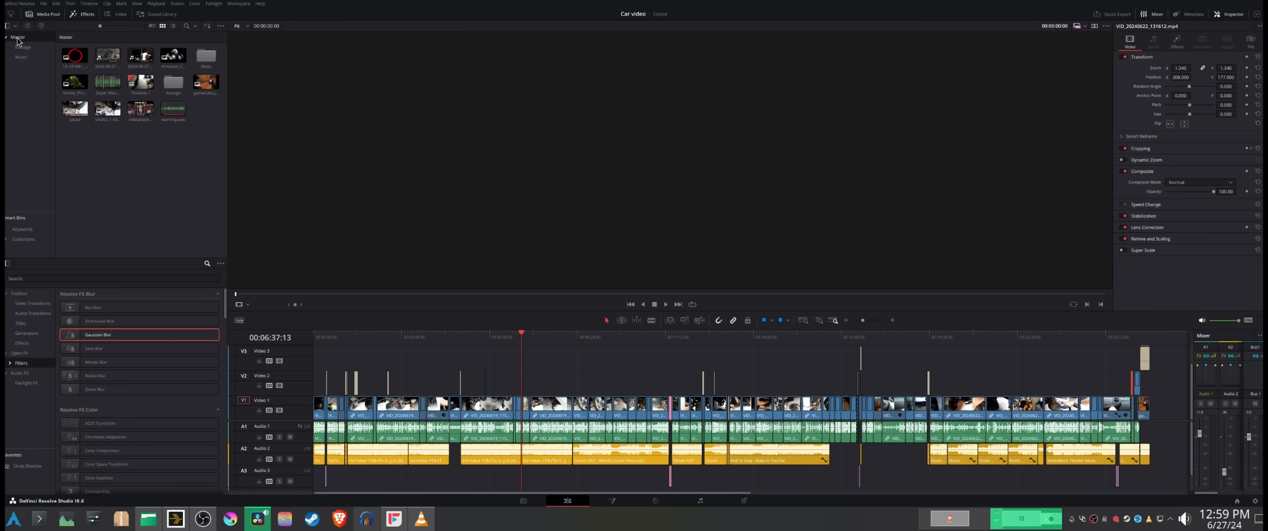
right_click(95, 168)
mouse_move(114, 172)
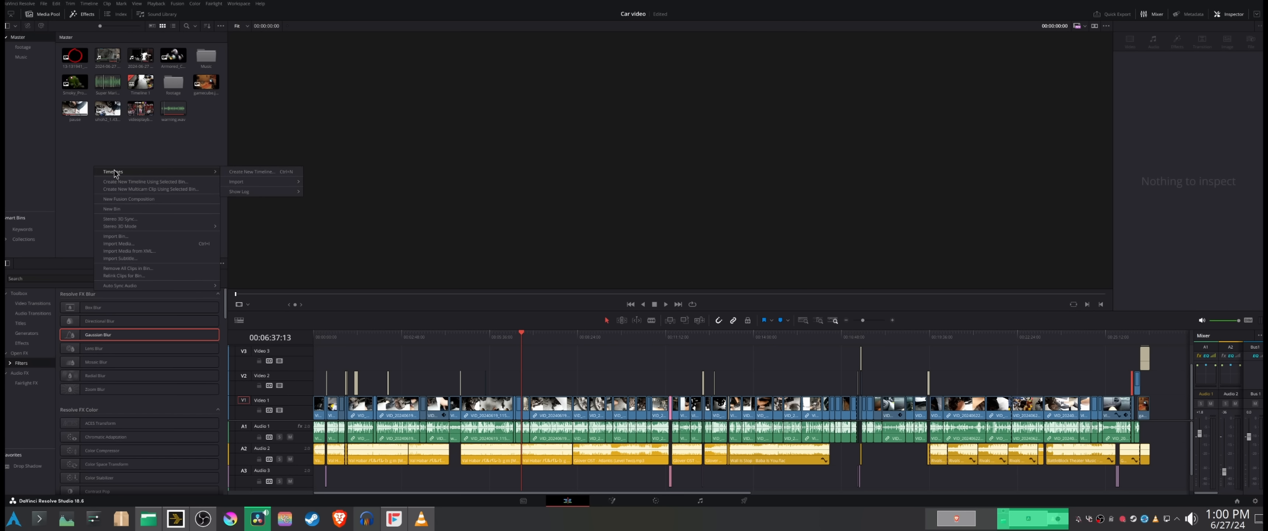
left_click(260, 168)
right_click(140, 167)
mouse_move(170, 173)
left_click(274, 174)
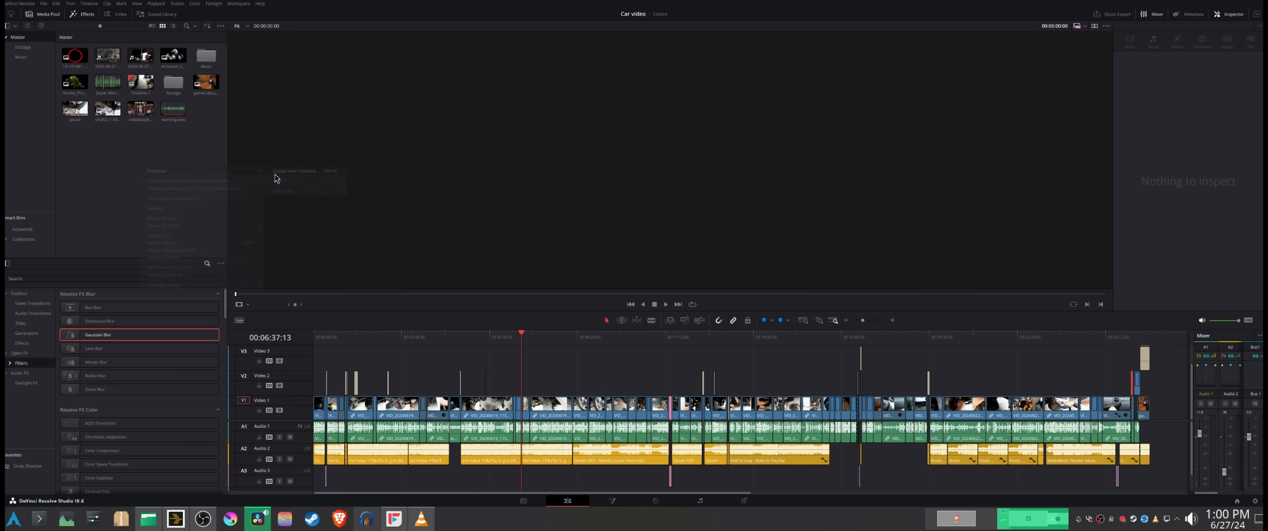
type("test")
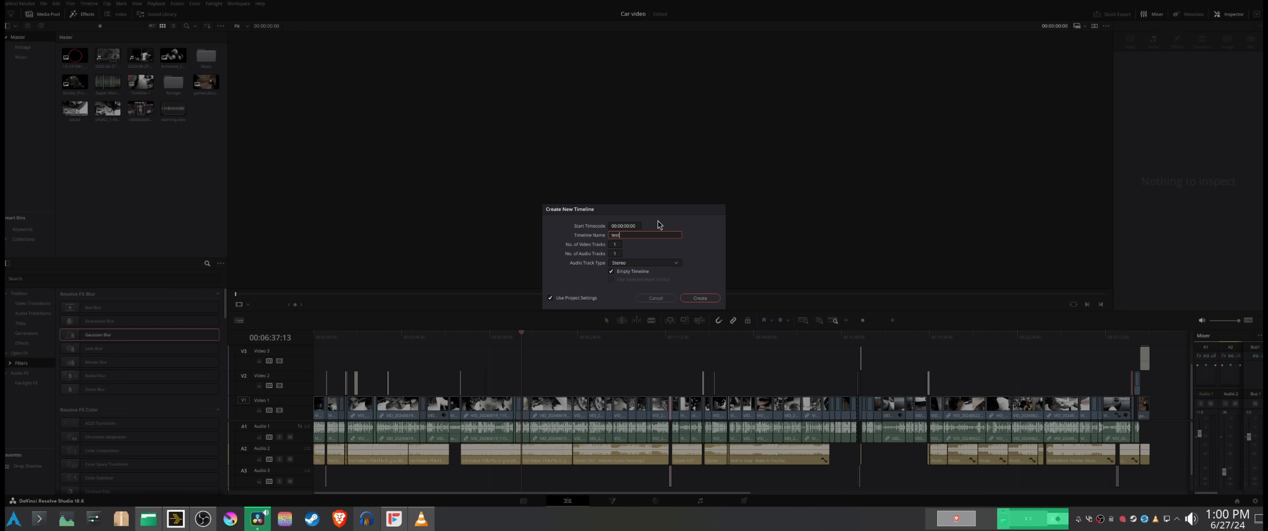
key("Return")
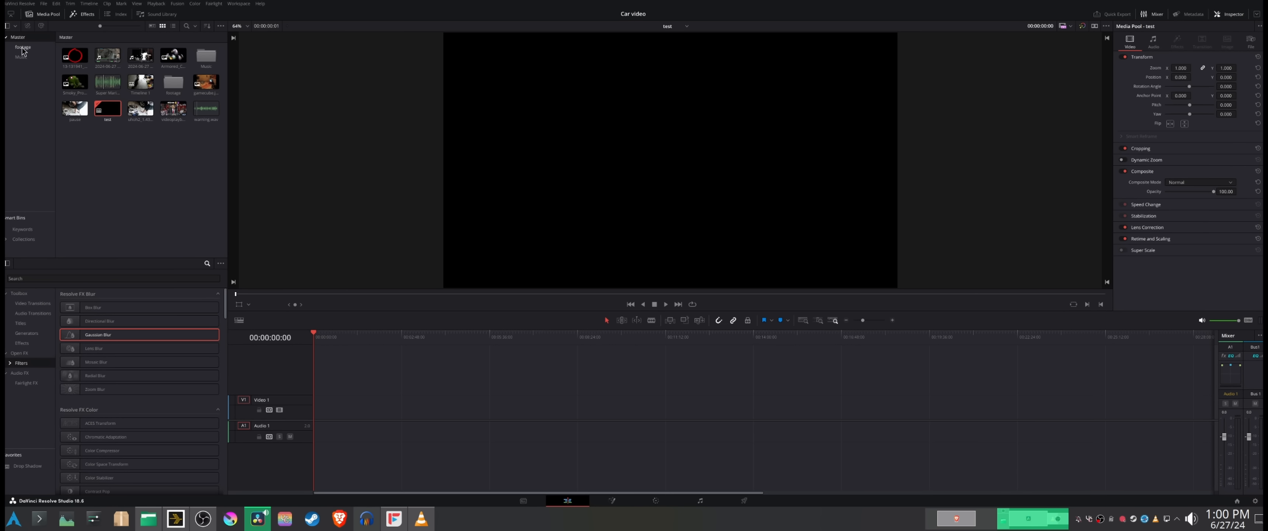
Step: Select every clip in the Footage bin and place them all at the start of the test timeline
left_click(22, 47)
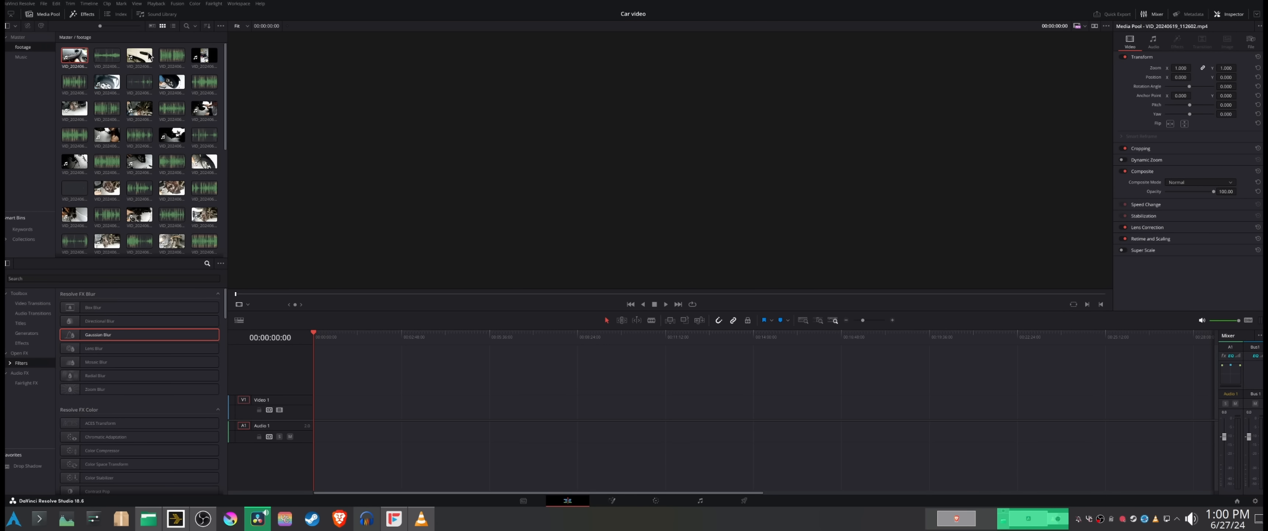
scroll(146, 142, "down", 5)
left_click(142, 240, "shift")
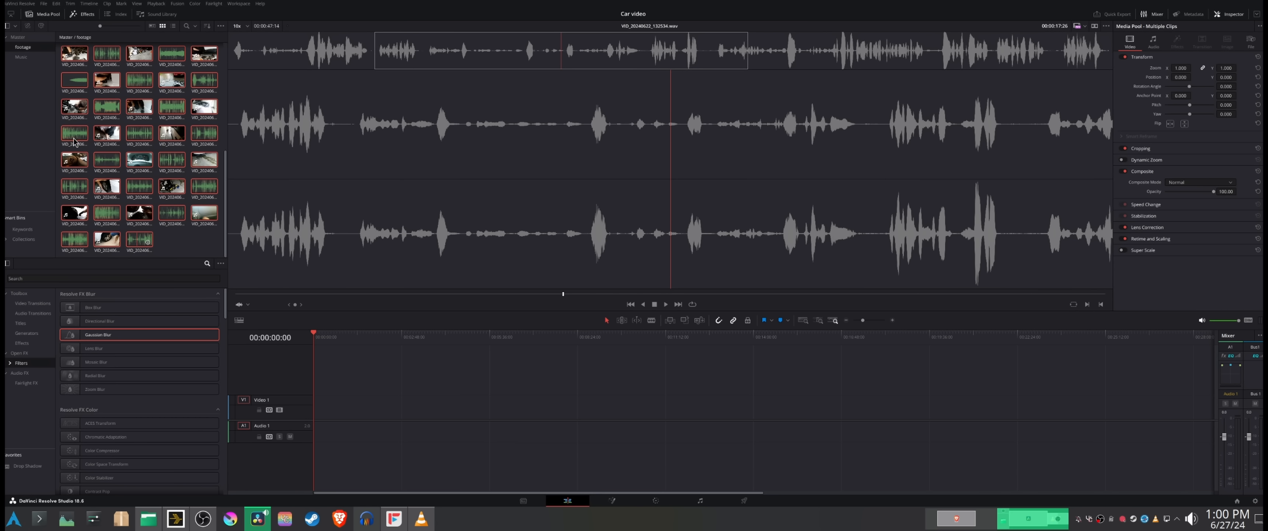
left_click_drag(438, 435, 319, 413)
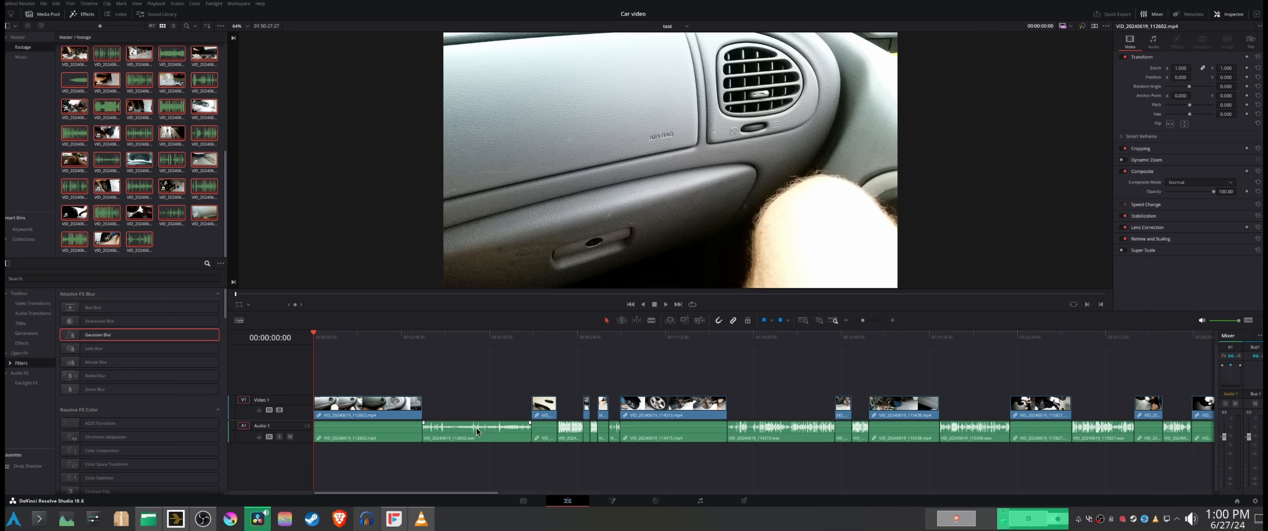
Step: Remove the separate WAV clips from the test timeline, leaving only the MP4 clips, and scrub from the end back to 8:50
left_click(477, 428)
key("Delete")
key("Delete")
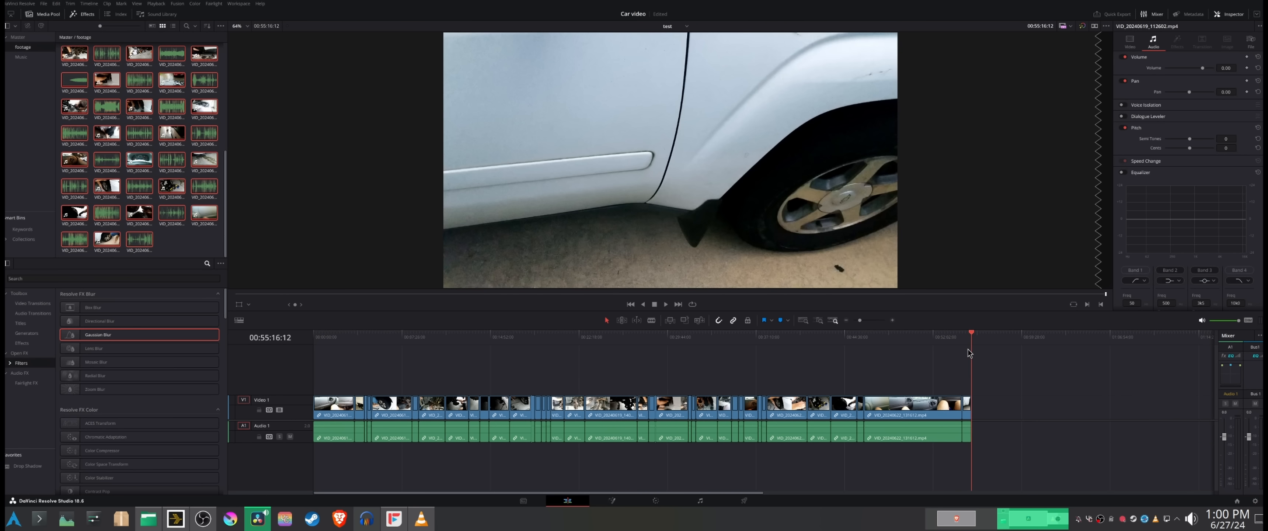
left_click_drag(968, 352, 418, 386)
left_click(182, 240)
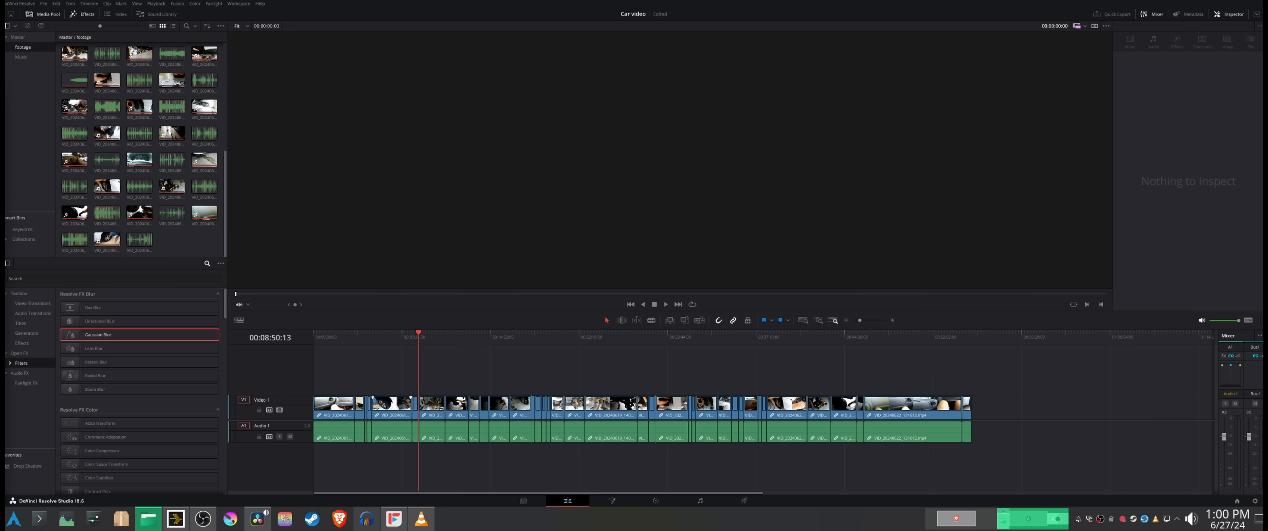
Step: Switch to Dolphin, open the CV Joint folder, and paste the ffmpeg loop converting every MP4 to pcm_s16le WAV into a terminal there
left_click_drag(5, 93, 597, 43)
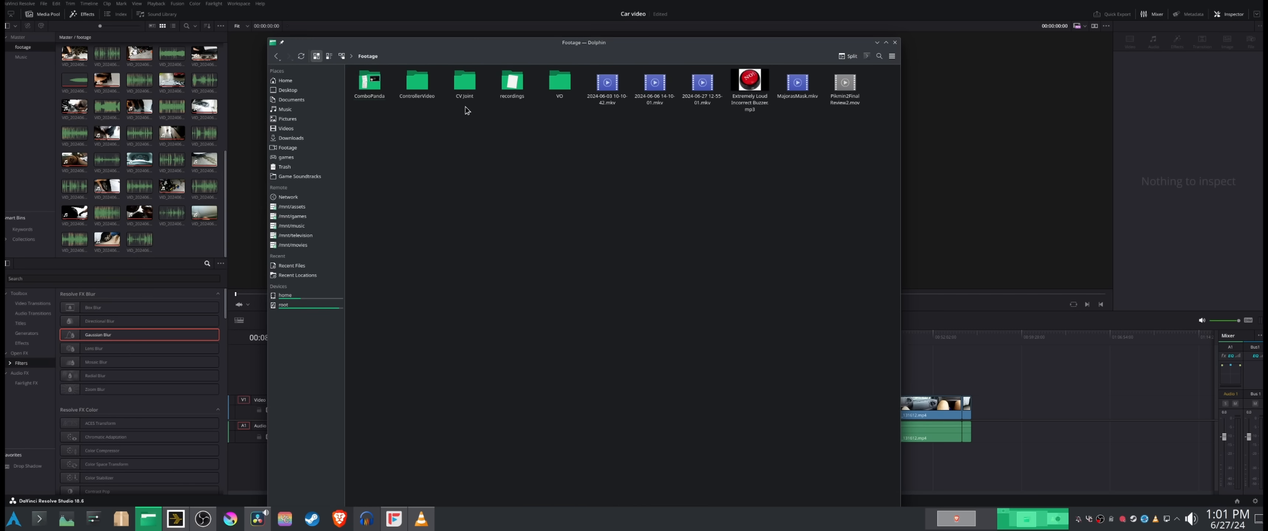
left_click(465, 87)
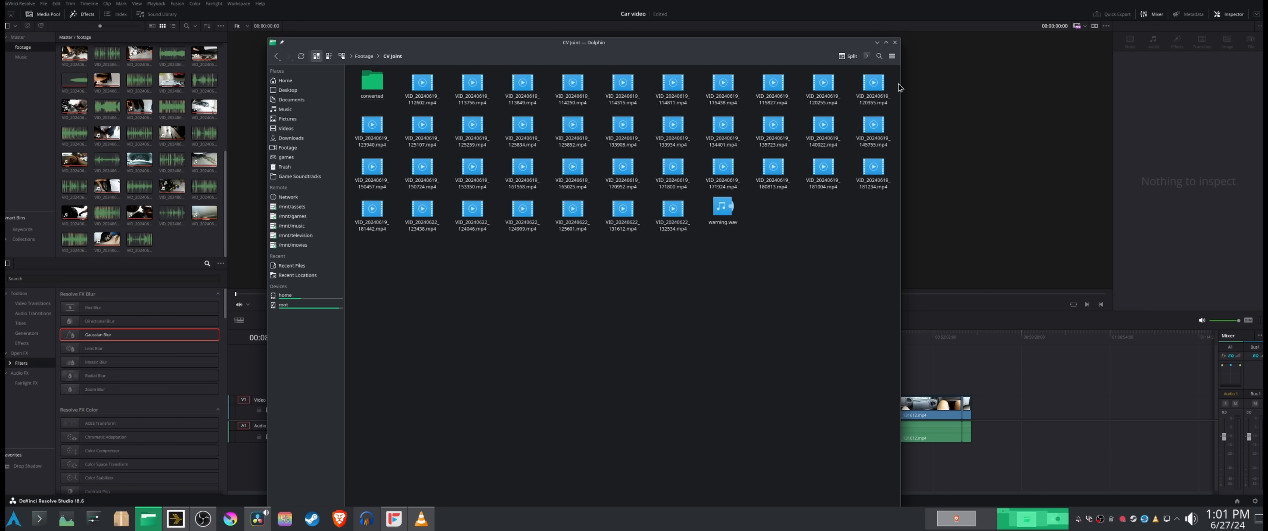
left_click(866, 56)
type("for f in *.mp4; do ffmpeg -i \"$f\" -c:a pcm_s16le \"converted/${f%.mp4}.wav\"; done")
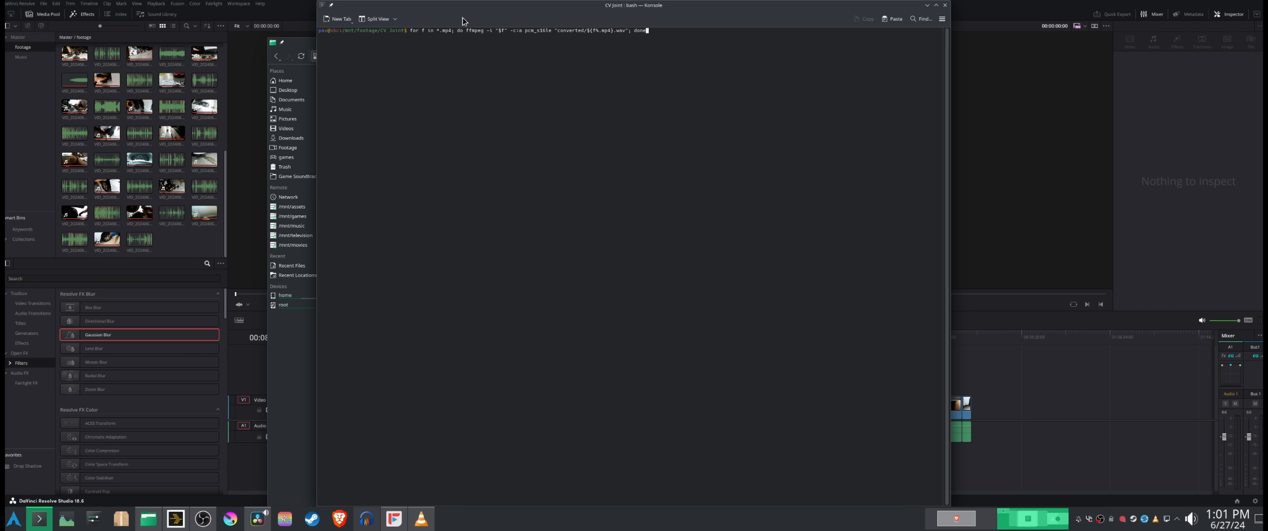
Step: Enlarge the terminal text and arrange the terminal beside the file manager to examine the ffmpeg command
left_click_drag(462, 21, 613, 31)
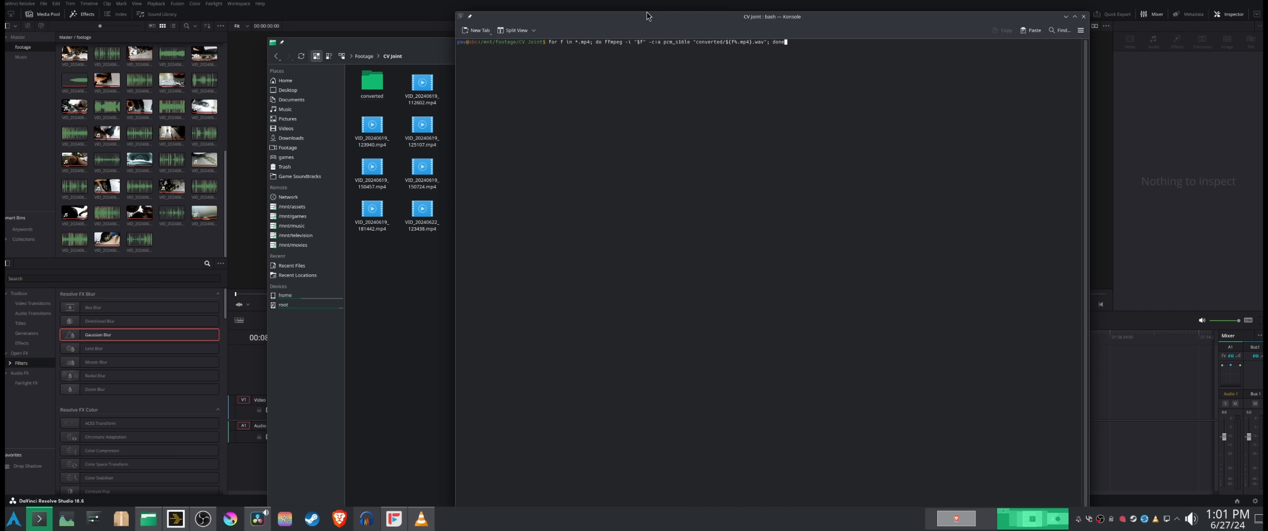
key("ctrl+plus")
key("ctrl+plus")
key("ctrl+plus")
key("ctrl+plus")
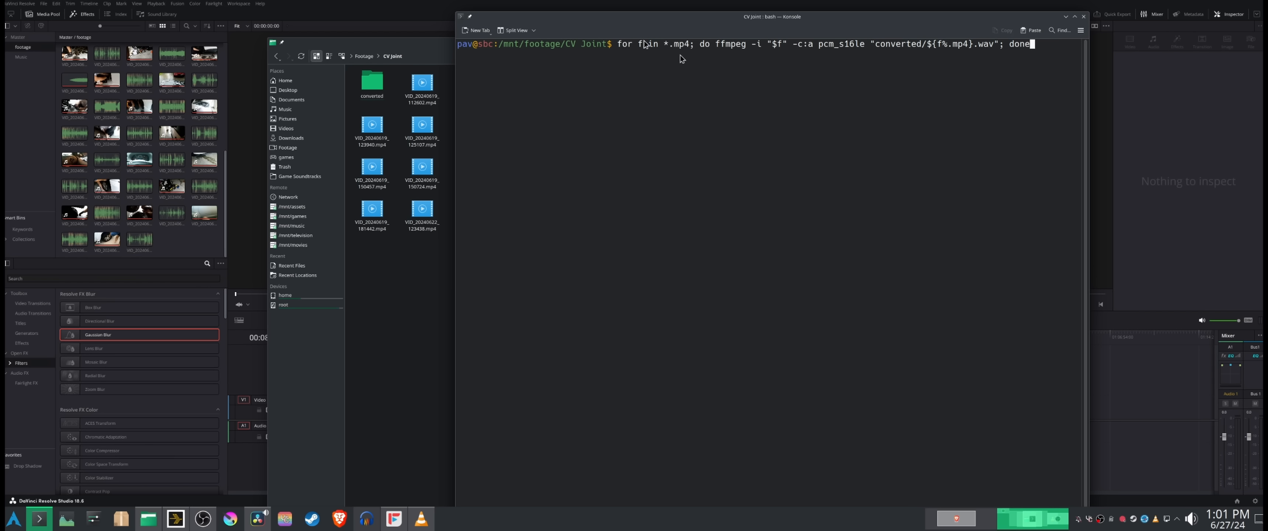
left_click(424, 50)
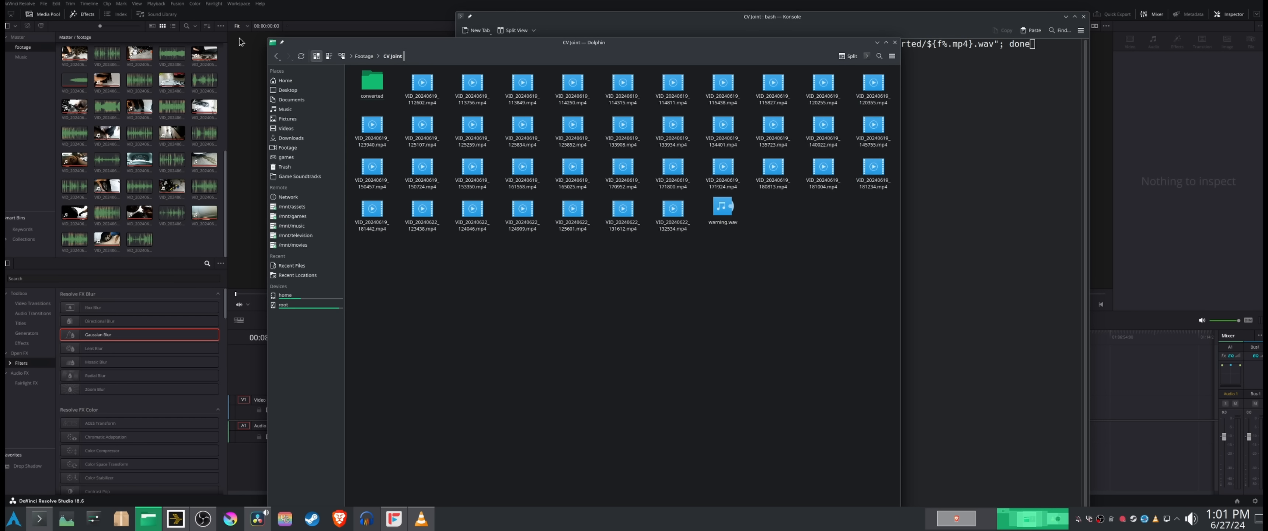
left_click_drag(561, 45, 335, 43)
left_click(813, 206)
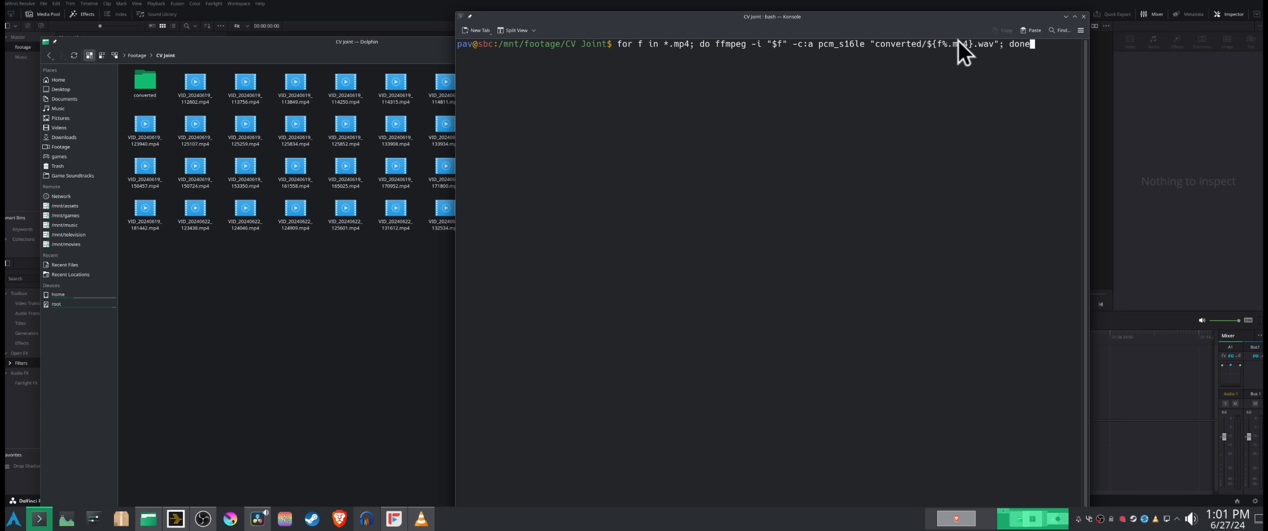
Step: Inspect the WAV files in the converted folder, close the terminal and file manager, and switch back to DaVinci Resolve
left_click(153, 88)
double_click(154, 88)
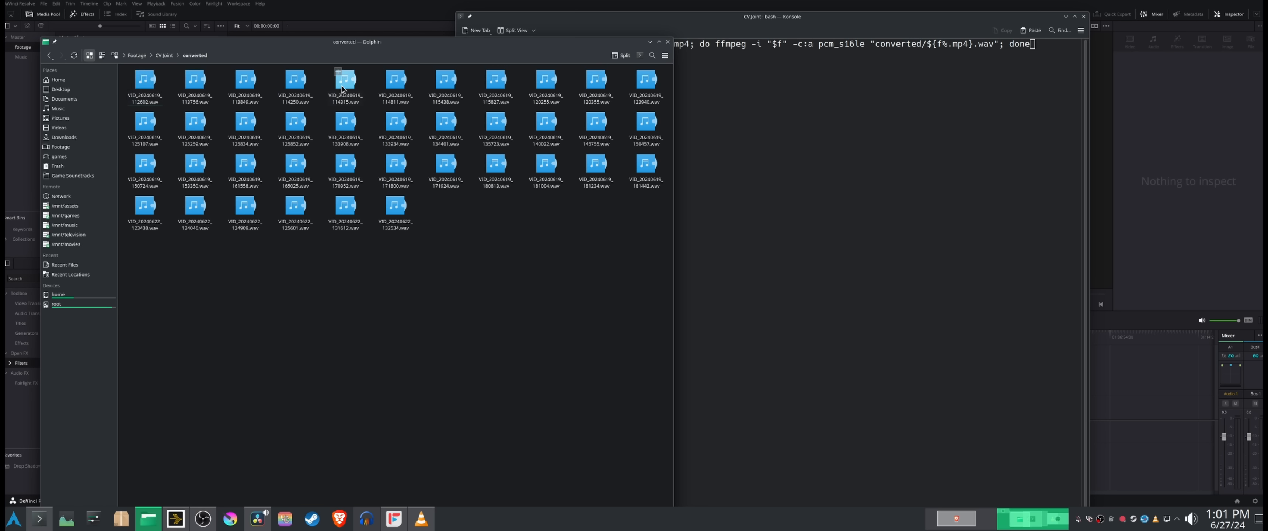
left_click(806, 259)
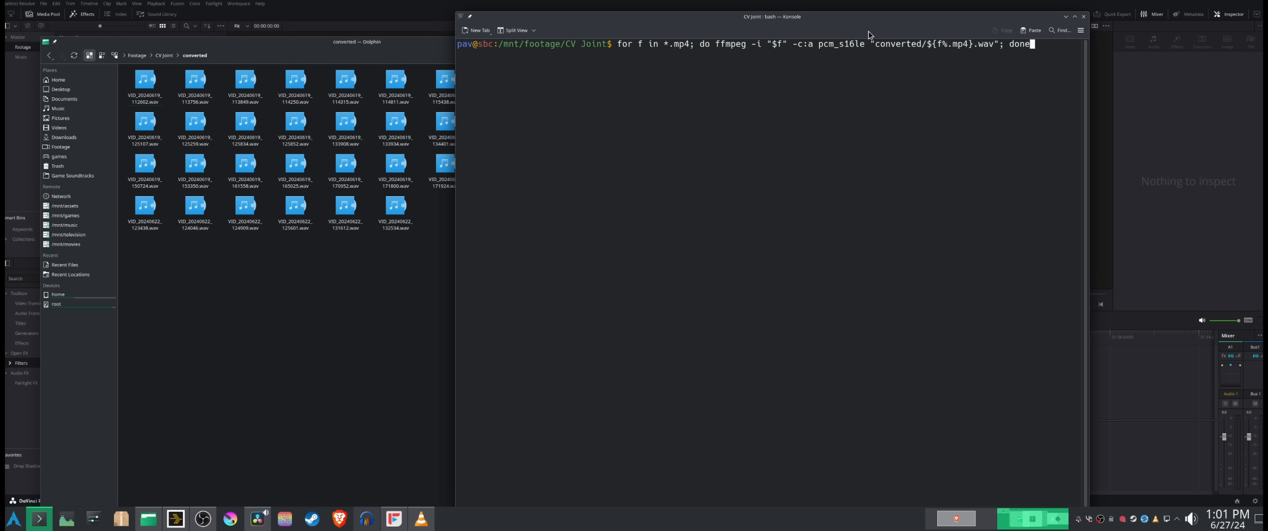
left_click(1084, 17)
left_click(699, 15)
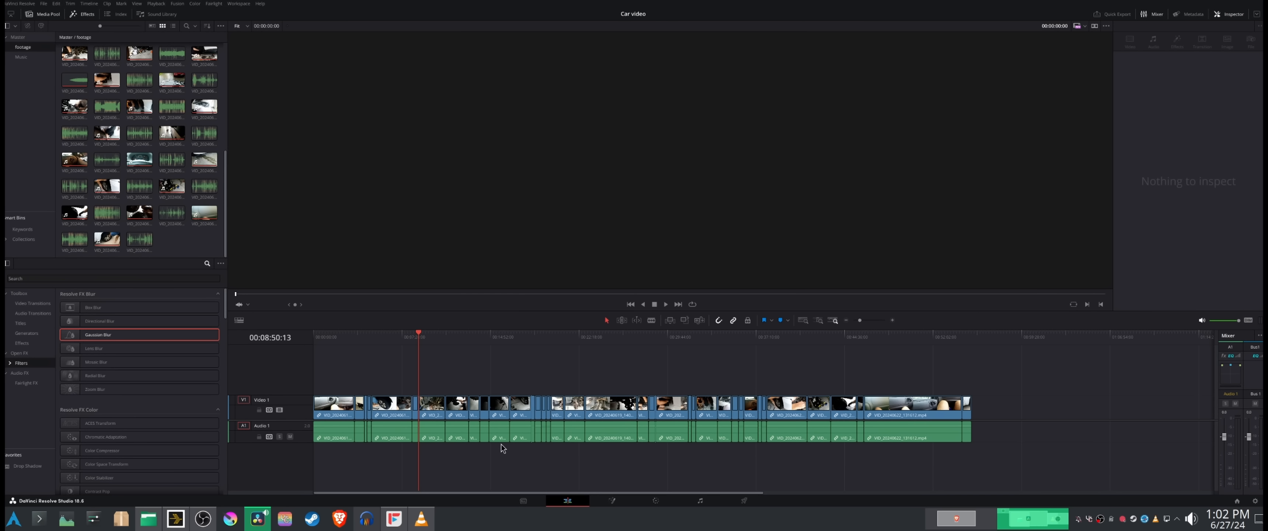
Step: Reopen Timeline 1 from the Master bin and view the wheel and socket wrench shots around 9 minutes
left_click(18, 37)
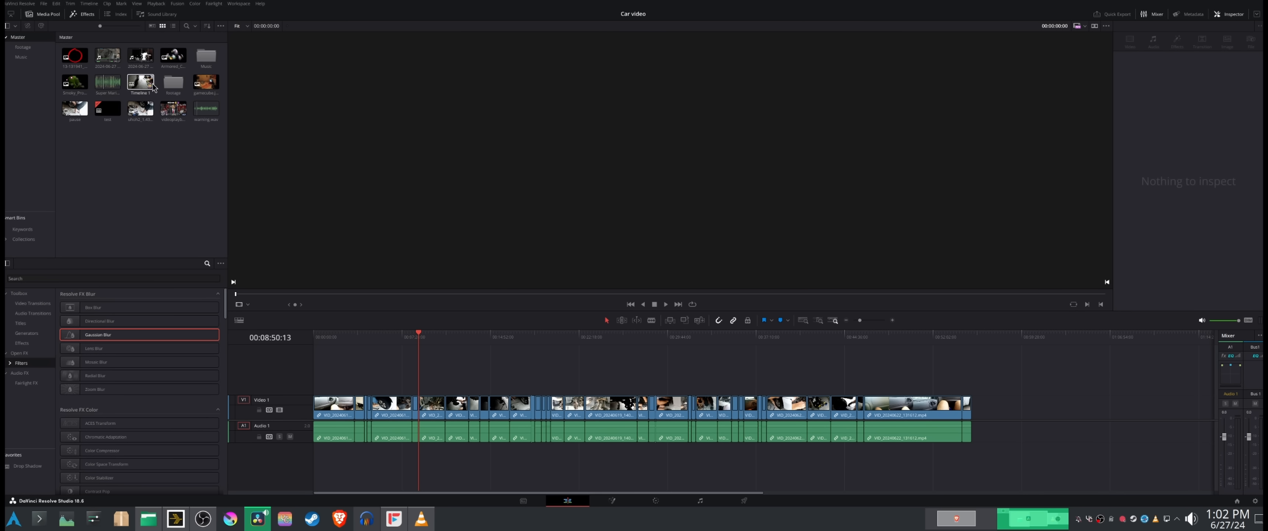
double_click(134, 84)
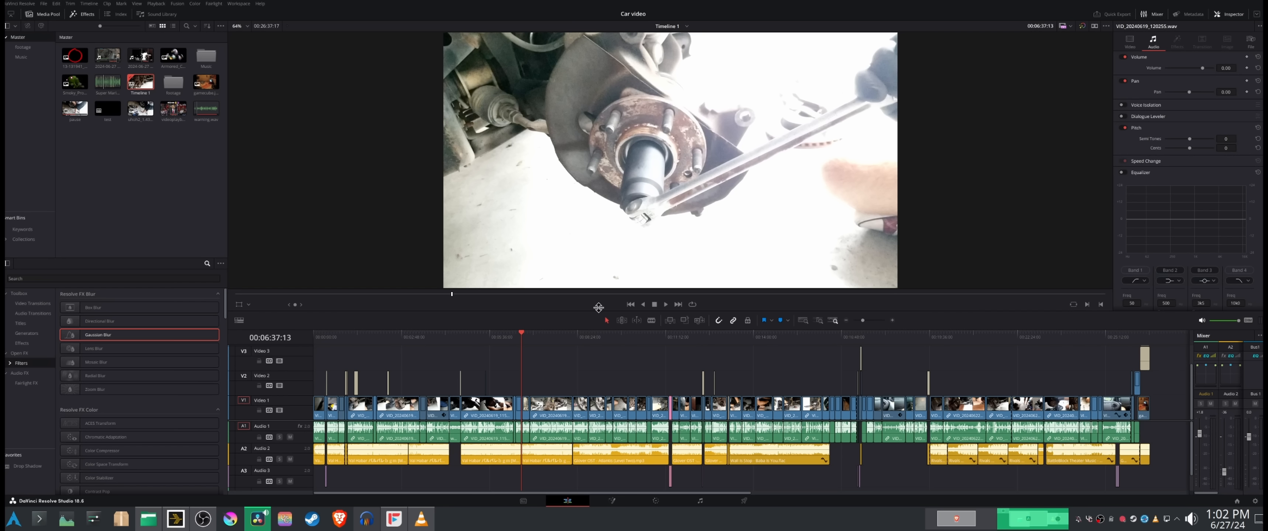
left_click(605, 339)
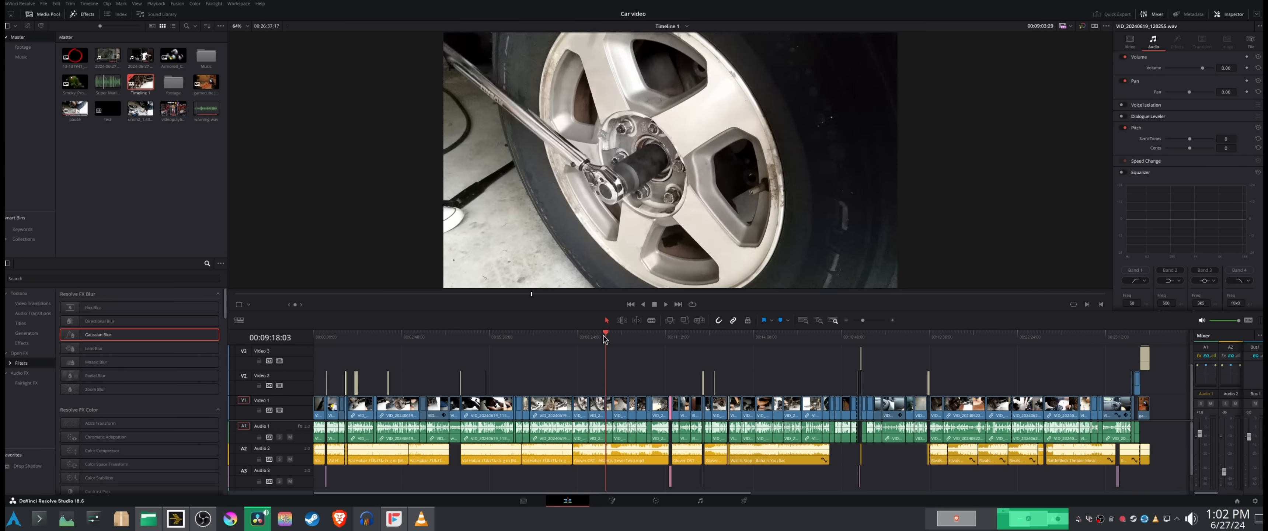
left_click(594, 340)
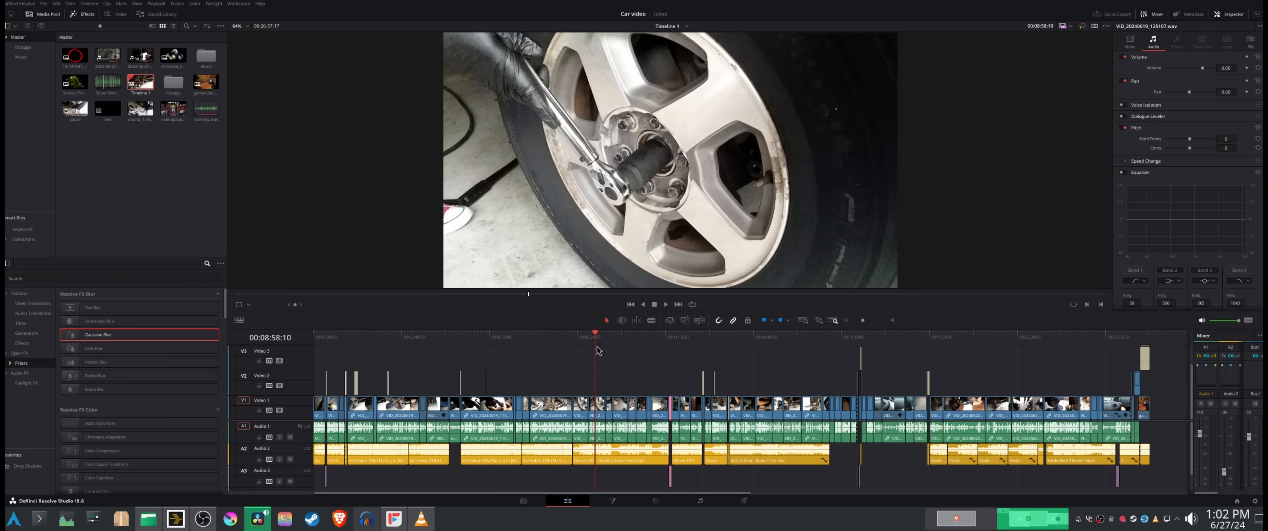
Step: Compare the exposure of the under-car shots at 10:16, 10:45 and 5:29
left_click_drag(559, 345, 637, 343)
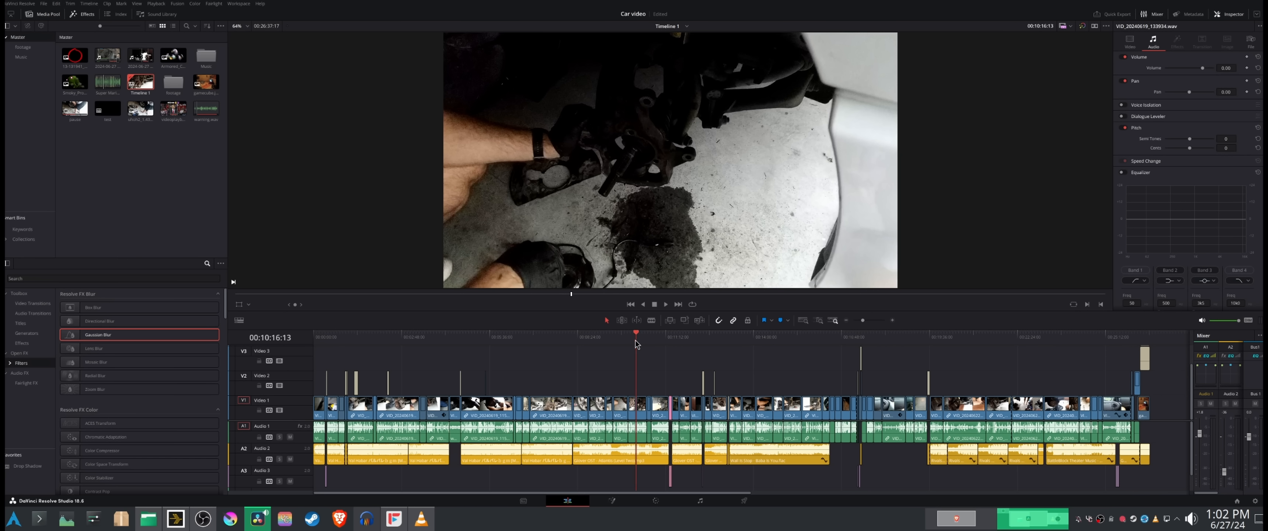
left_click(651, 340)
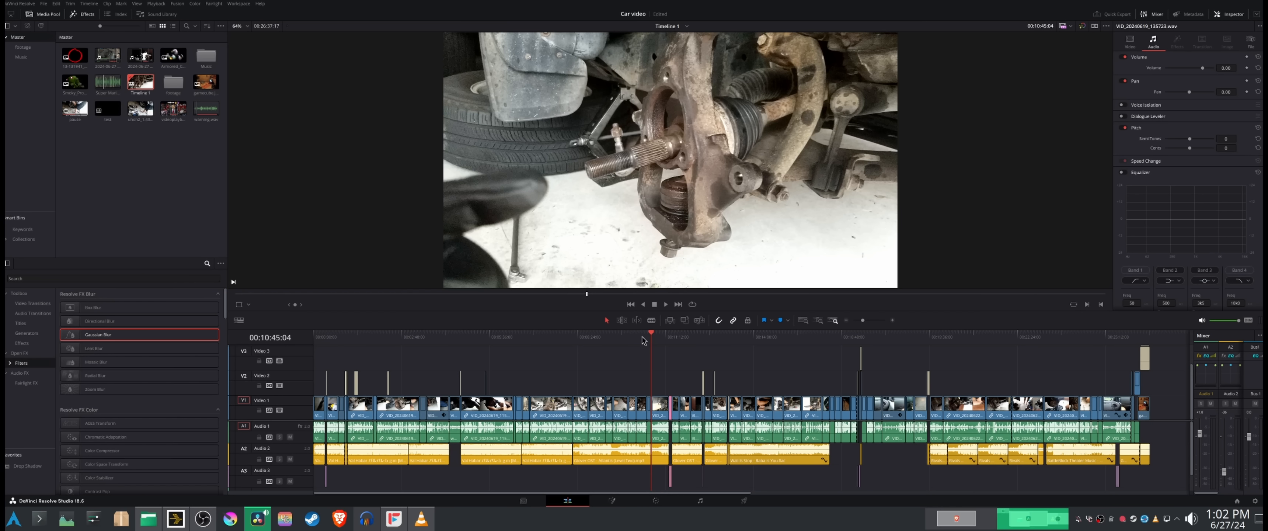
left_click_drag(640, 344, 487, 340)
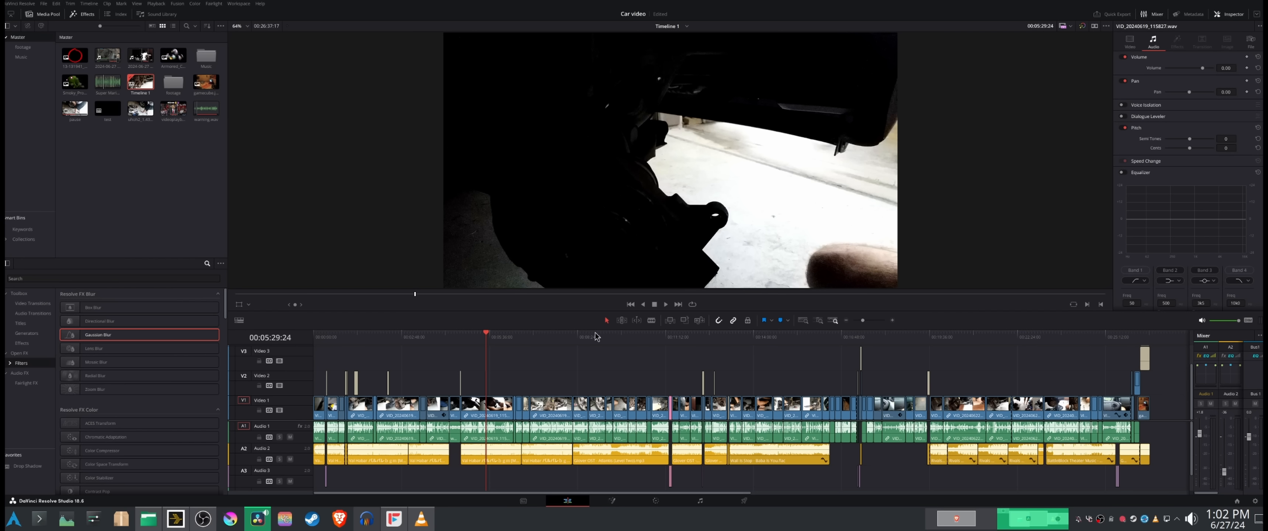
Step: Examine the overexposed wheel hub shot at 6:37 against the darker hub shot at 6:30 on the enlarged timeline
left_click_drag(863, 320, 867, 324)
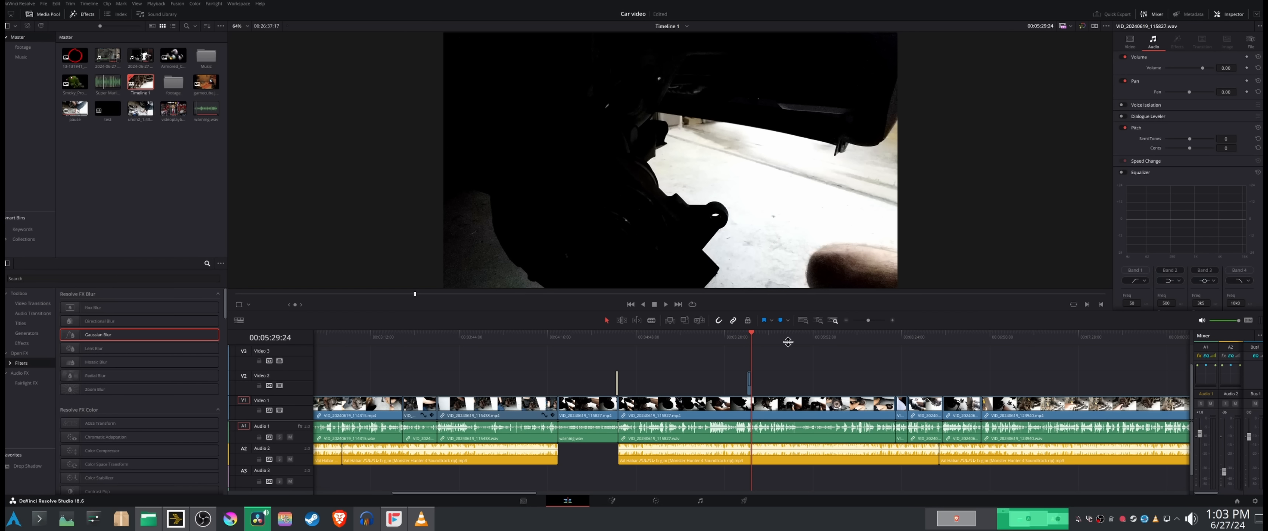
left_click_drag(783, 335, 933, 339)
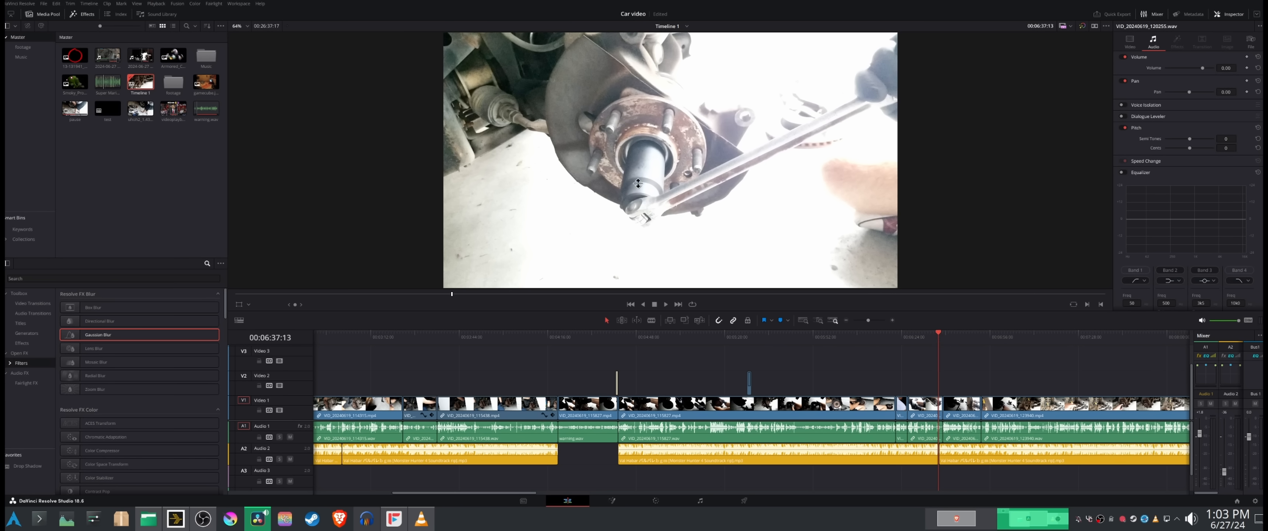
left_click_drag(938, 346, 919, 348)
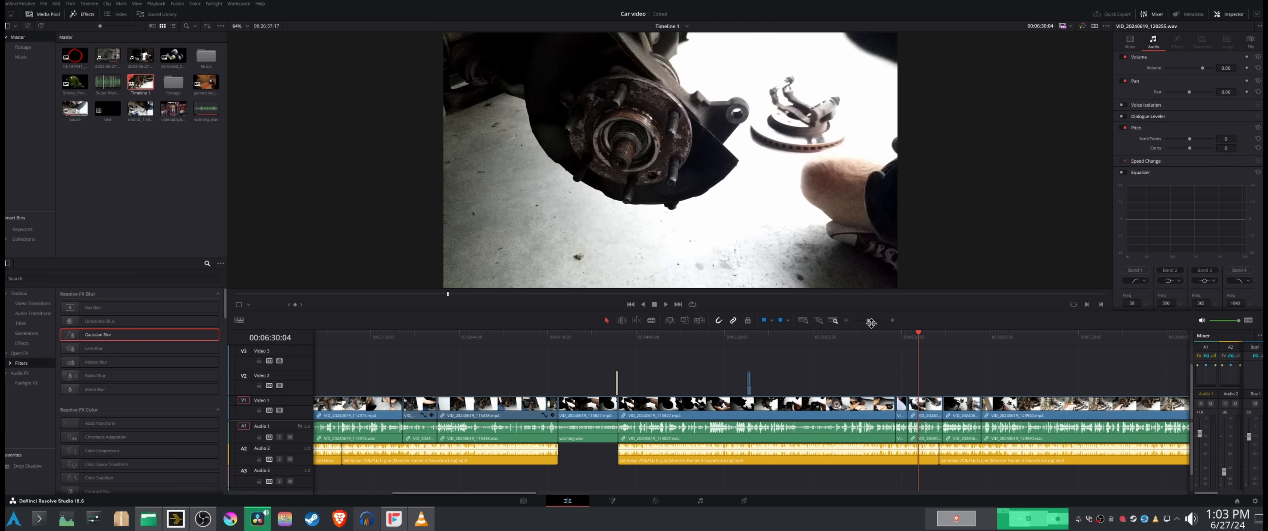
Step: View the wheel hub shot at 6:26 and examine the enlarged timeline section following the wheel shot at 17:20
left_click_drag(867, 321, 864, 326)
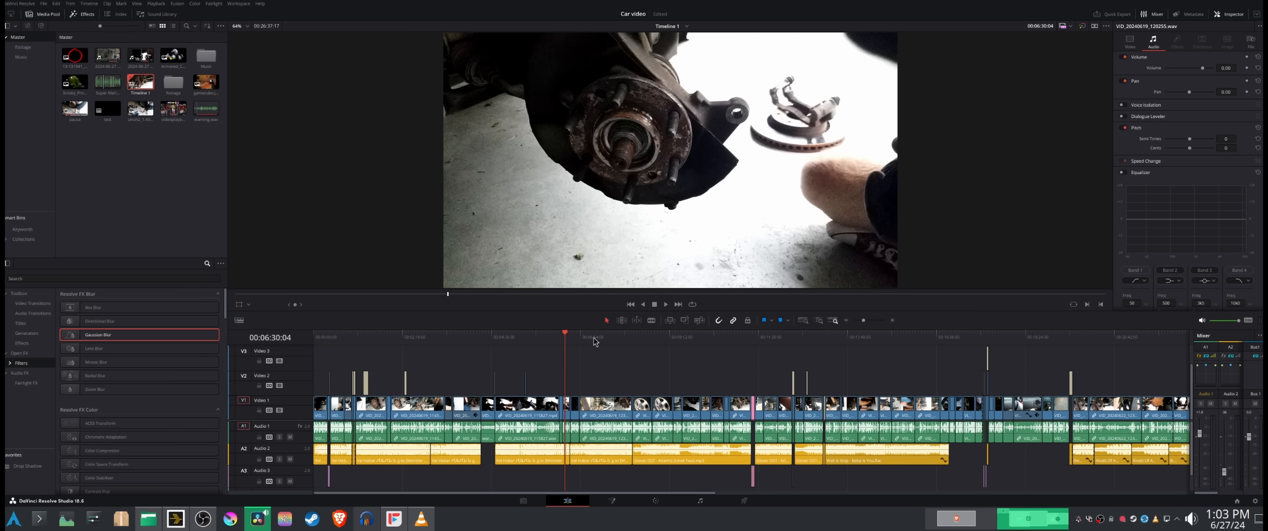
left_click_drag(583, 341, 566, 339)
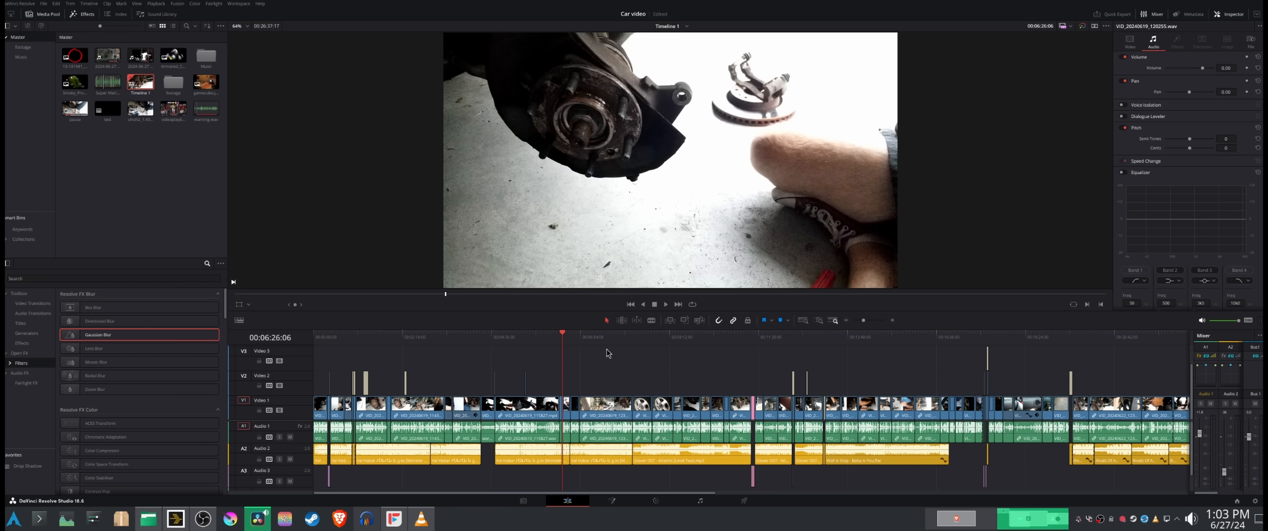
left_click_drag(619, 341, 984, 344)
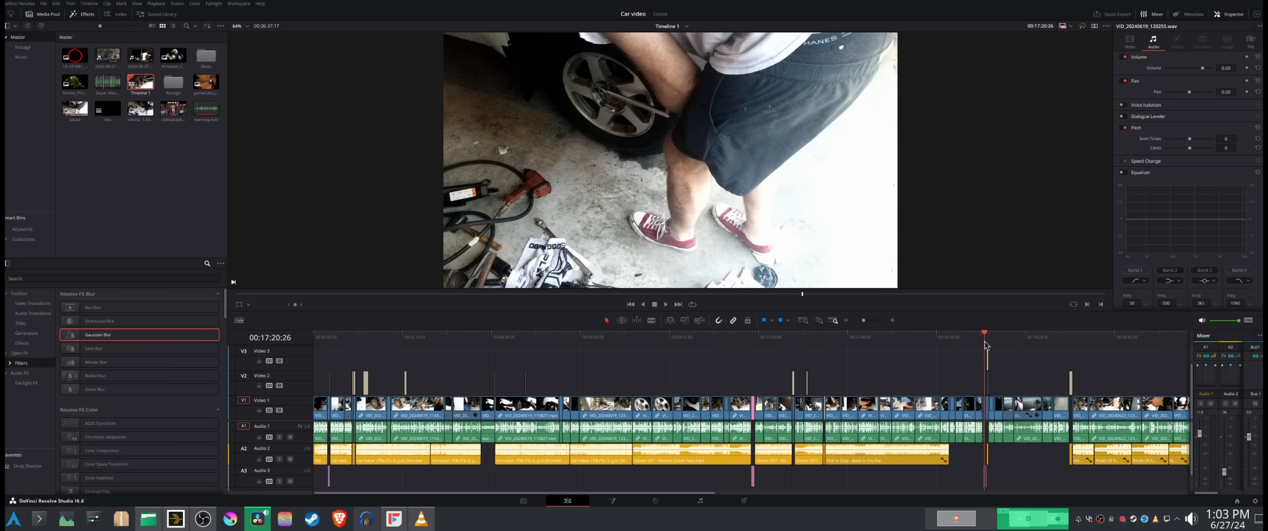
left_click_drag(865, 320, 872, 321)
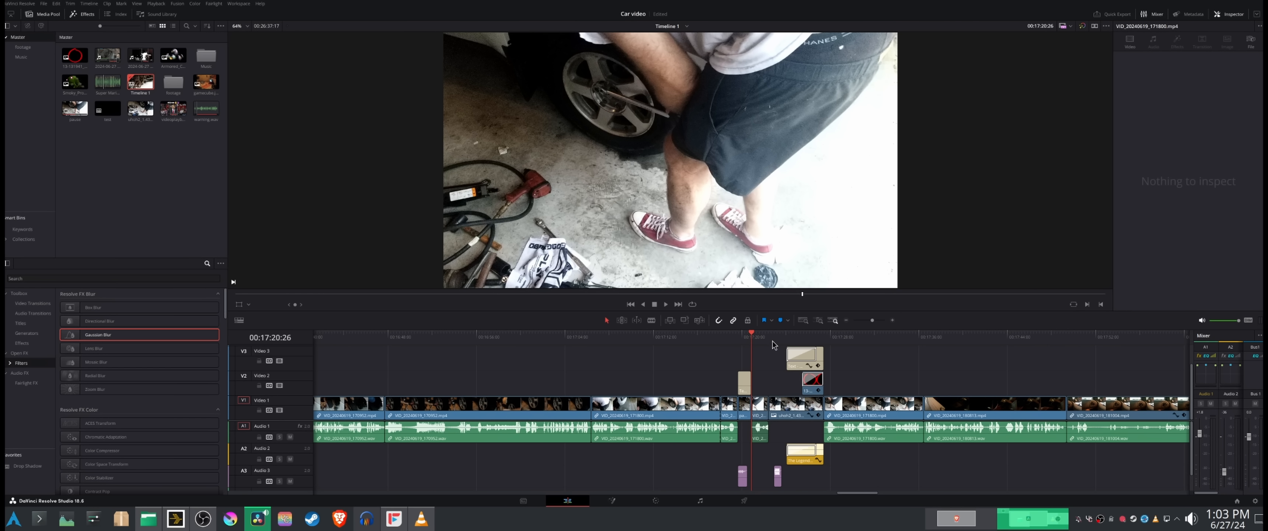
left_click_drag(775, 337, 803, 354)
Step: Compare the exposure of the dashboard vent shots at 18:19 and 17:49
left_click_drag(871, 320, 863, 322)
left_click(884, 335)
left_click(708, 338)
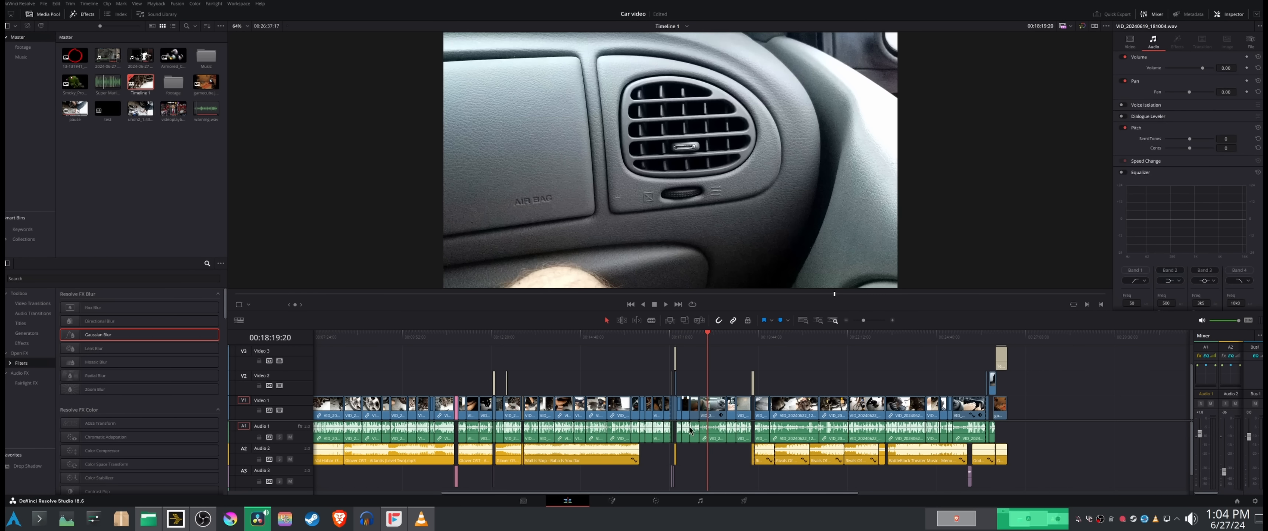
left_click_drag(707, 337, 689, 375)
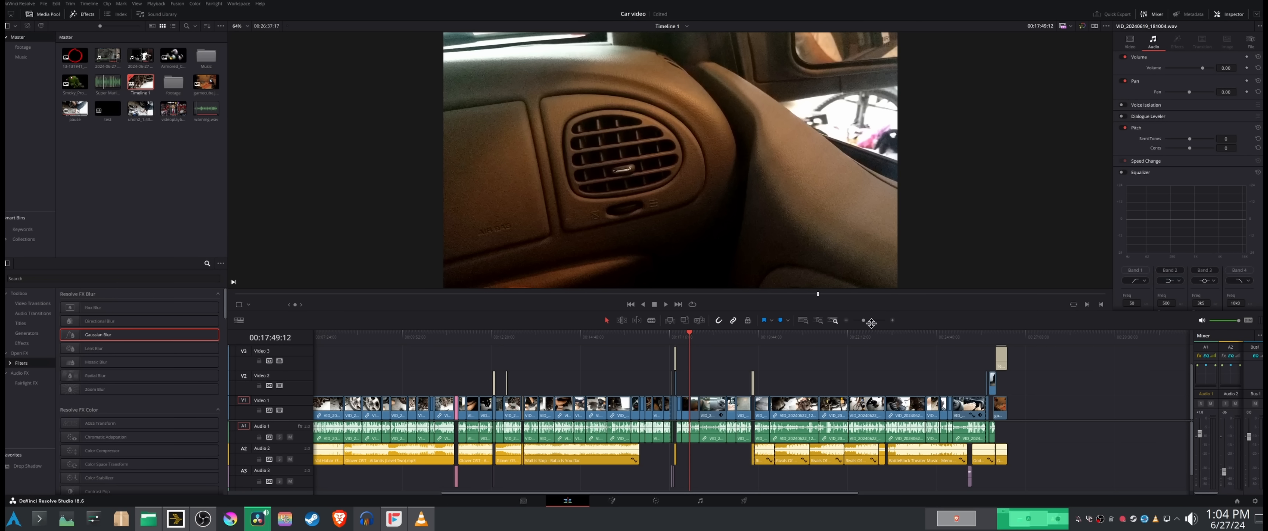
Step: Examine the PAUSE title at 17:19 and the tool close-up at 17:24 on the enlarged timeline
left_click_drag(863, 319, 869, 325)
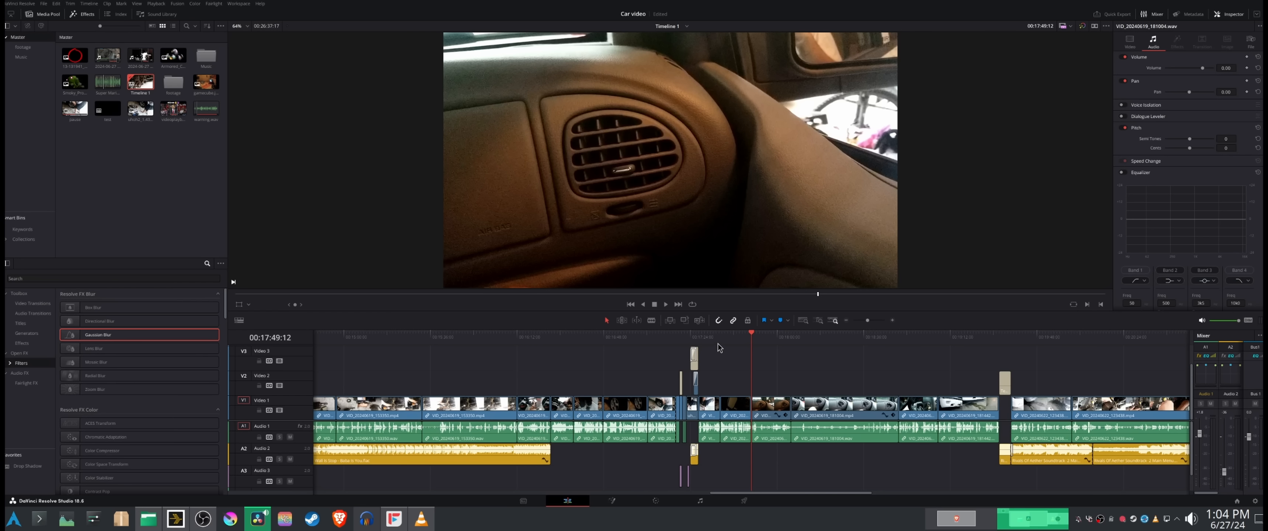
left_click_drag(720, 348, 682, 355)
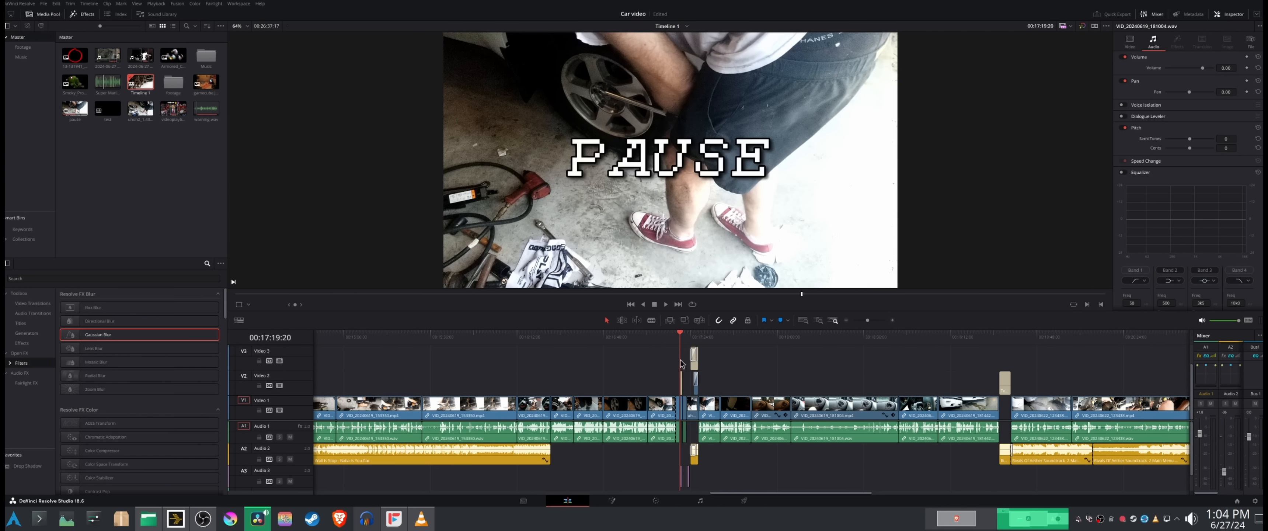
left_click_drag(867, 320, 874, 322)
left_click(769, 338)
left_click_drag(769, 337, 818, 347)
left_click(819, 351)
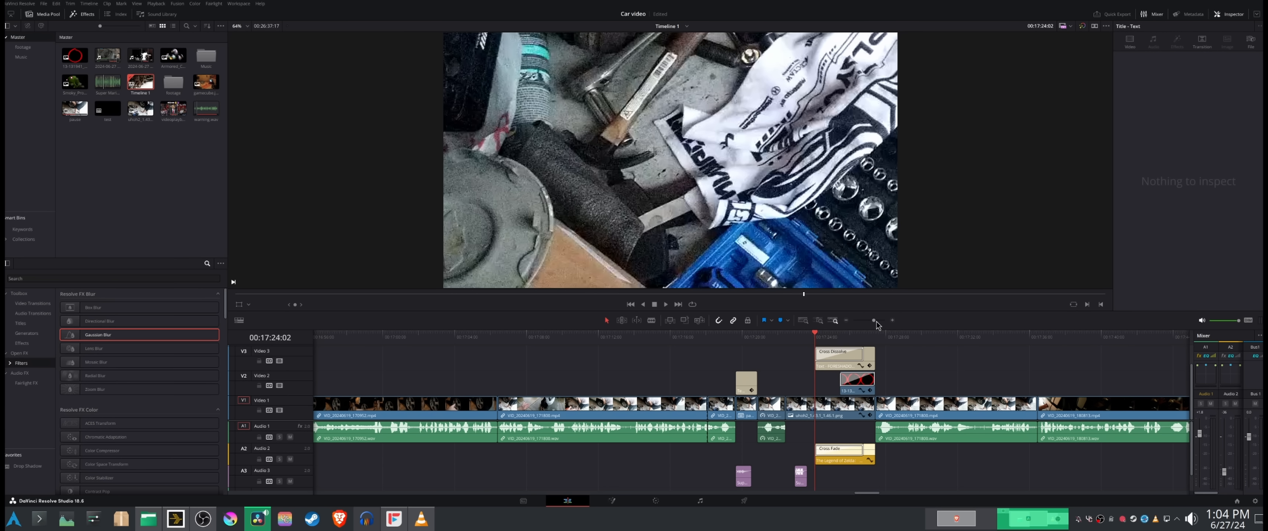
Step: Compare the under-car shots at 10:00 and 10:45 on the full-length timeline
left_click_drag(875, 322, 869, 328)
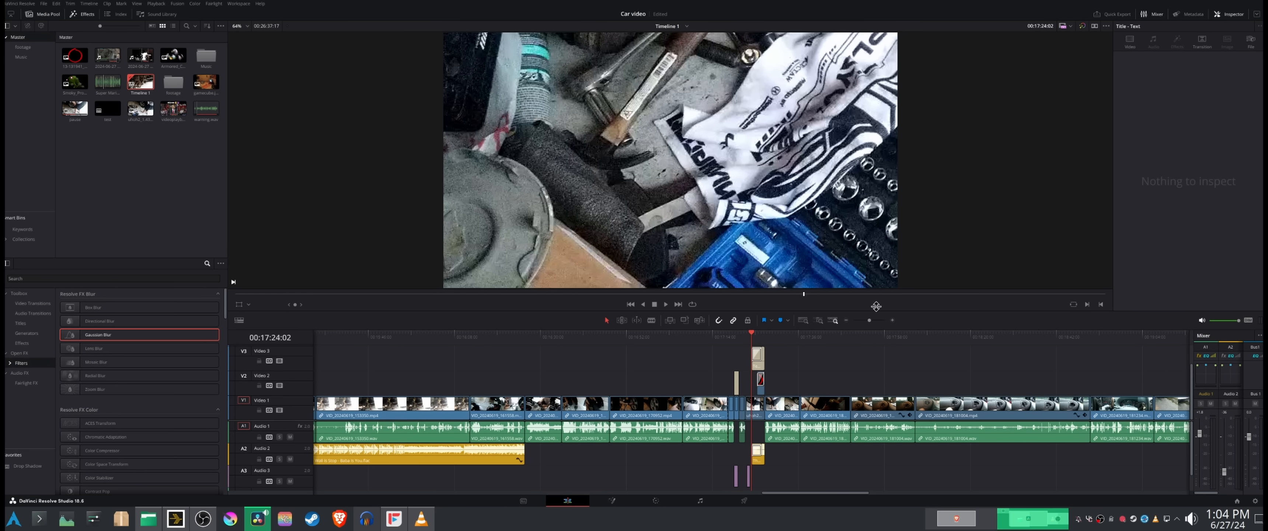
left_click_drag(868, 320, 864, 324)
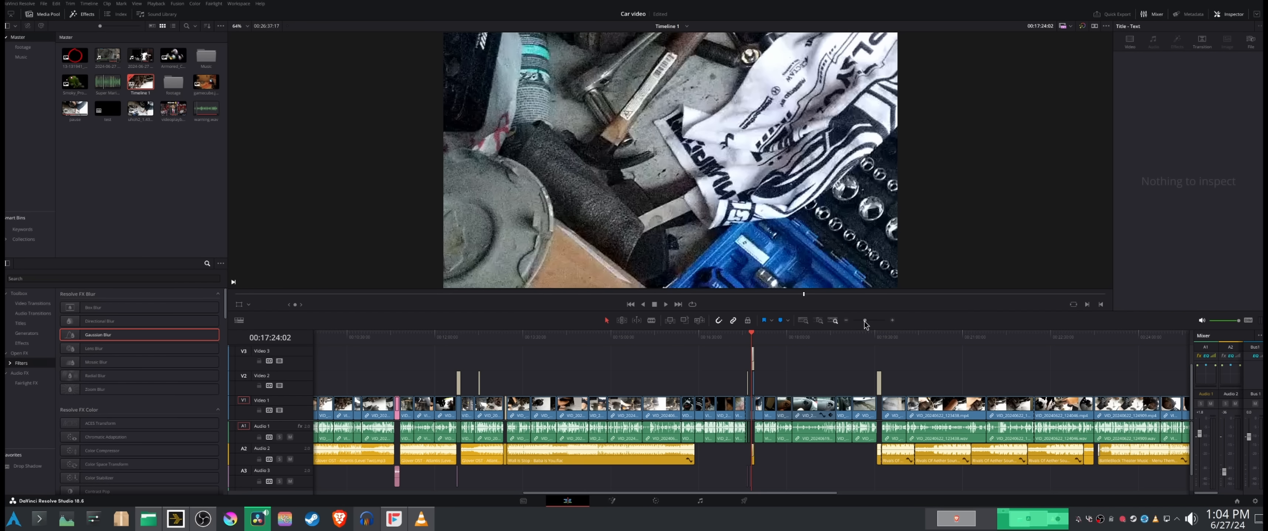
left_click_drag(865, 324, 860, 325)
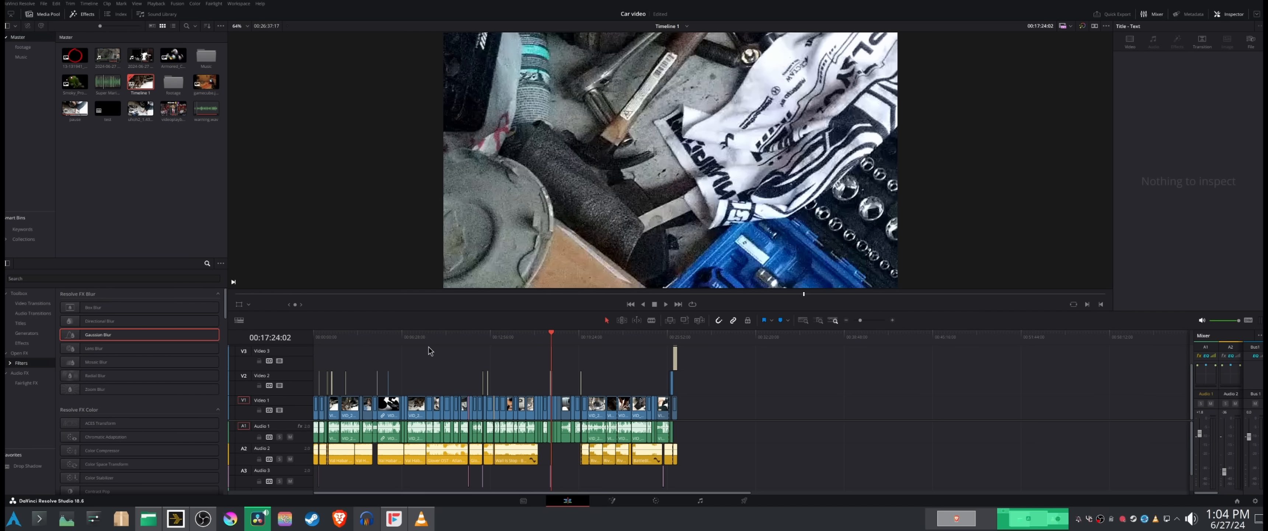
left_click(449, 339)
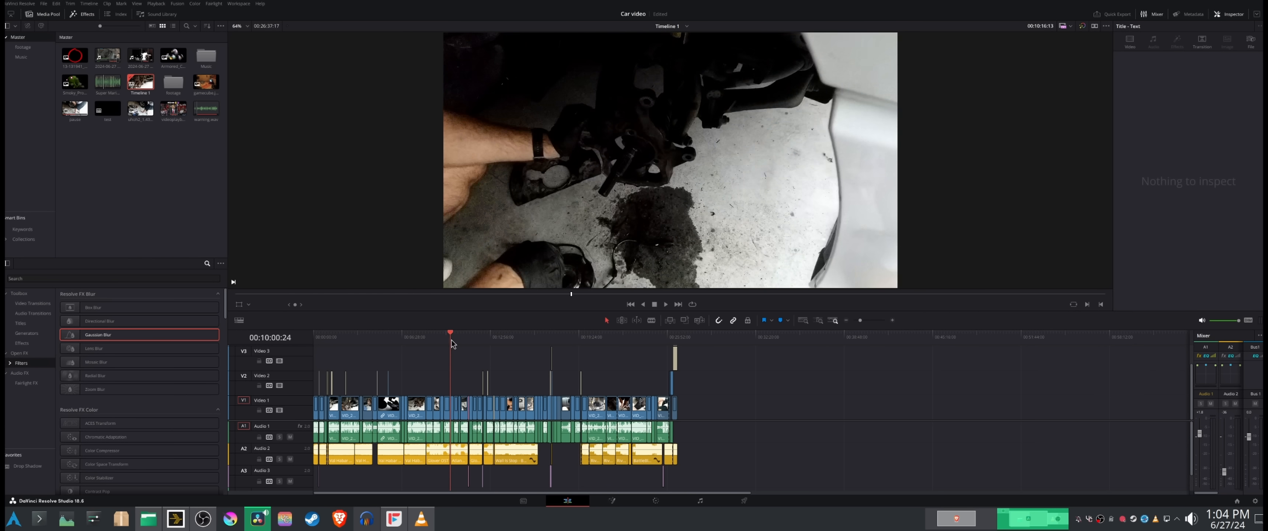
left_click_drag(451, 340, 451, 337)
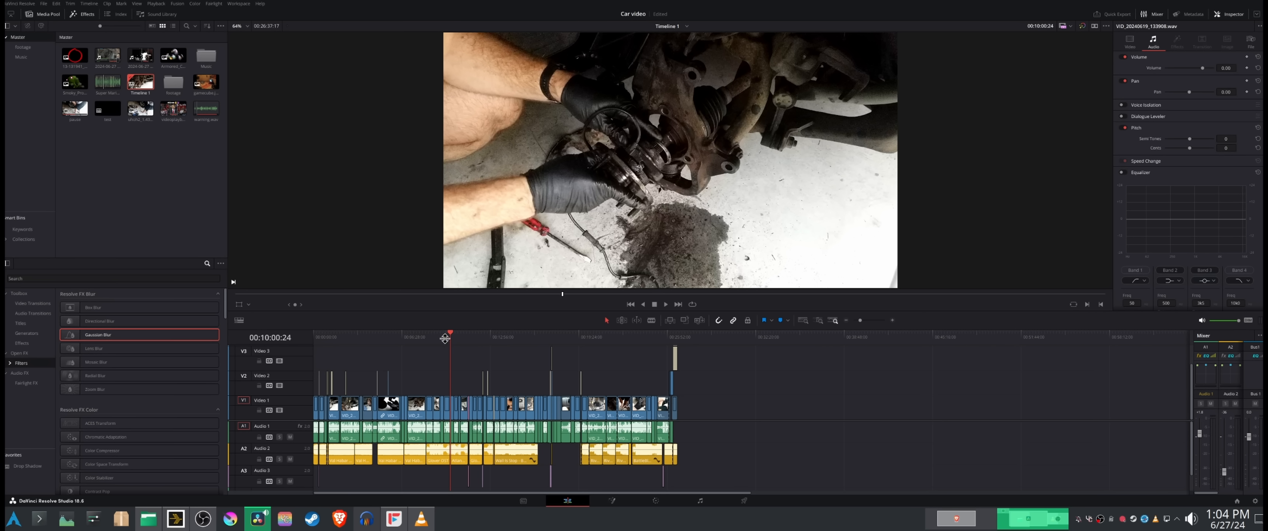
left_click(459, 338)
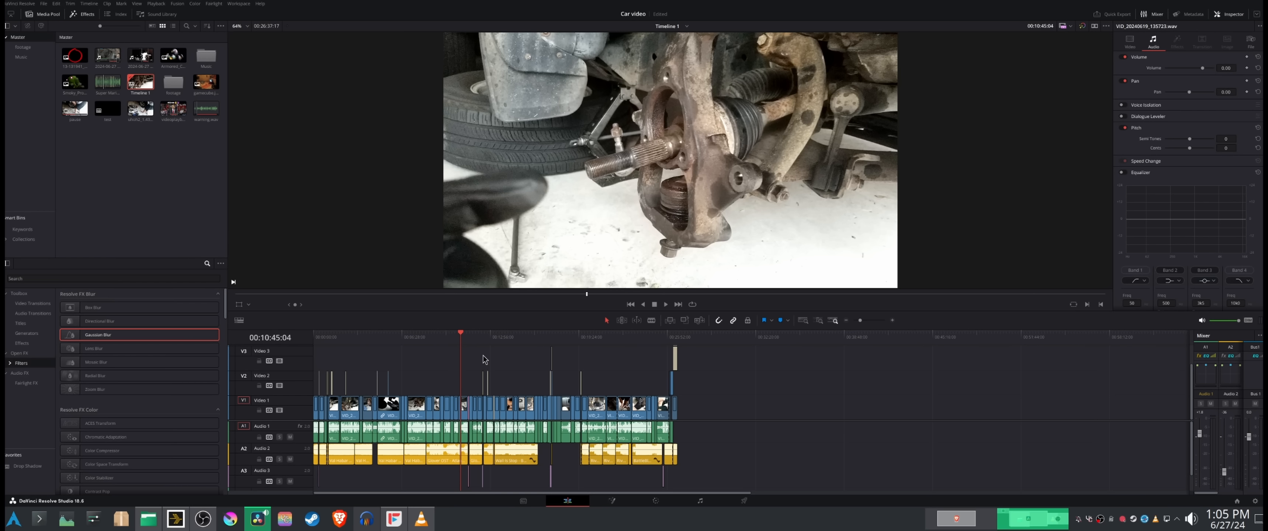
left_click(450, 339)
mouse_move(450, 337)
left_mouse_down()
mouse_move(440, 336)
mouse_move(461, 338)
mouse_move(429, 337)
mouse_move(463, 341)
left_mouse_up()
Step: Inspect the clips around 10:45 at several timeline scales and view the brake caliper shot at 23:21
left_click_drag(861, 320, 871, 323)
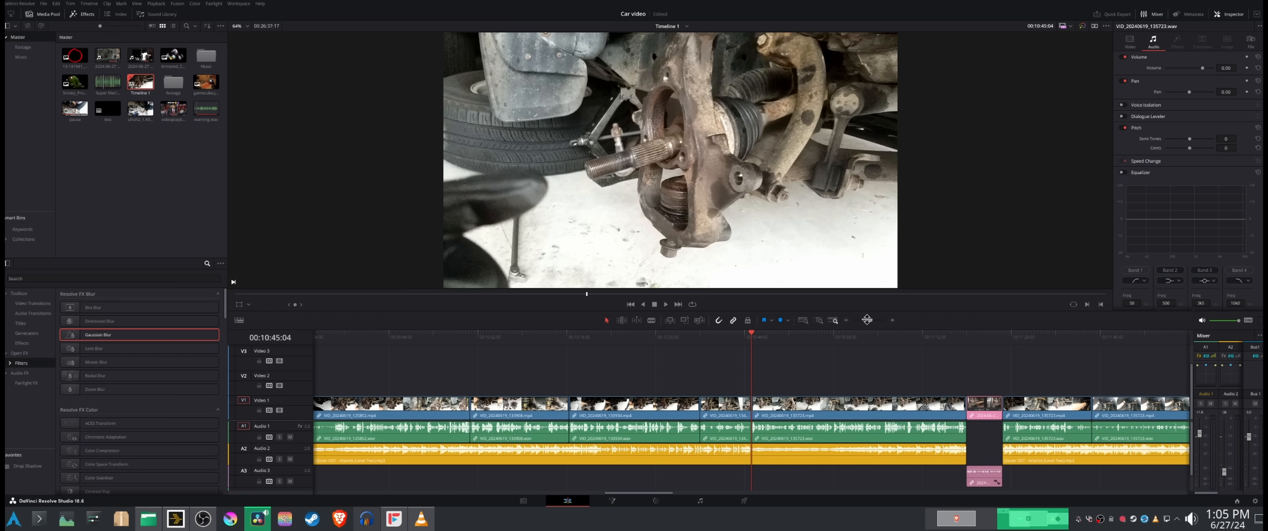
left_click_drag(872, 321, 861, 331)
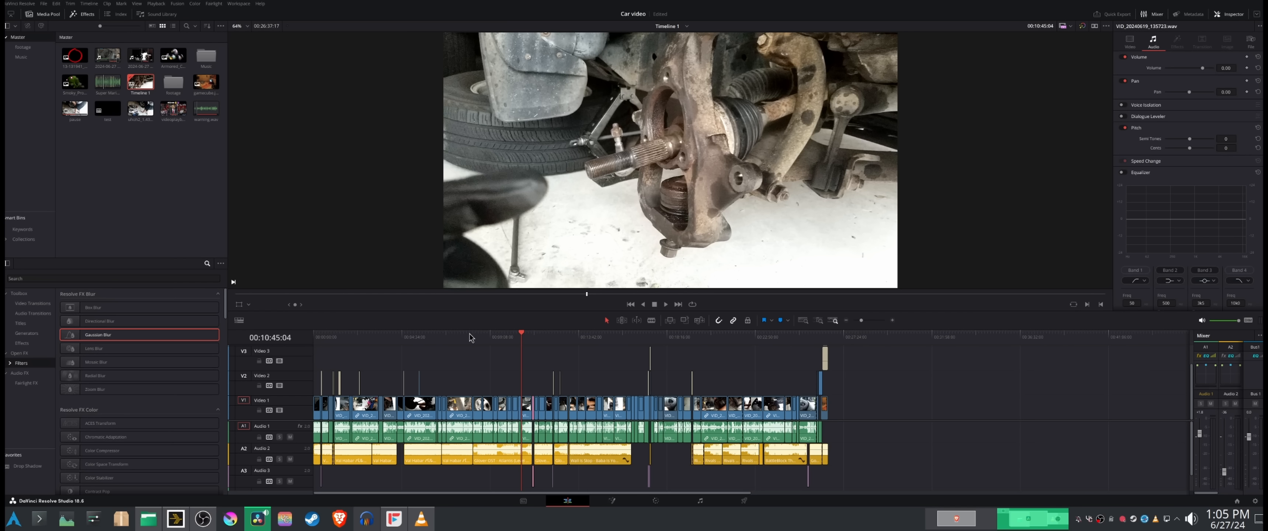
left_click_drag(860, 320, 864, 320)
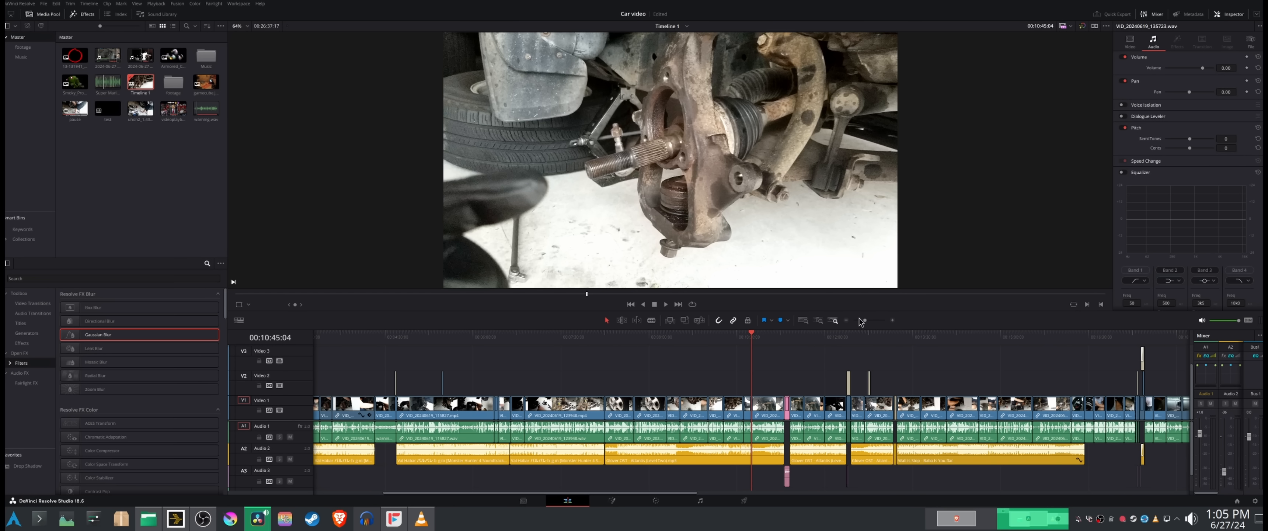
left_click_drag(865, 320, 866, 321)
left_click(473, 337)
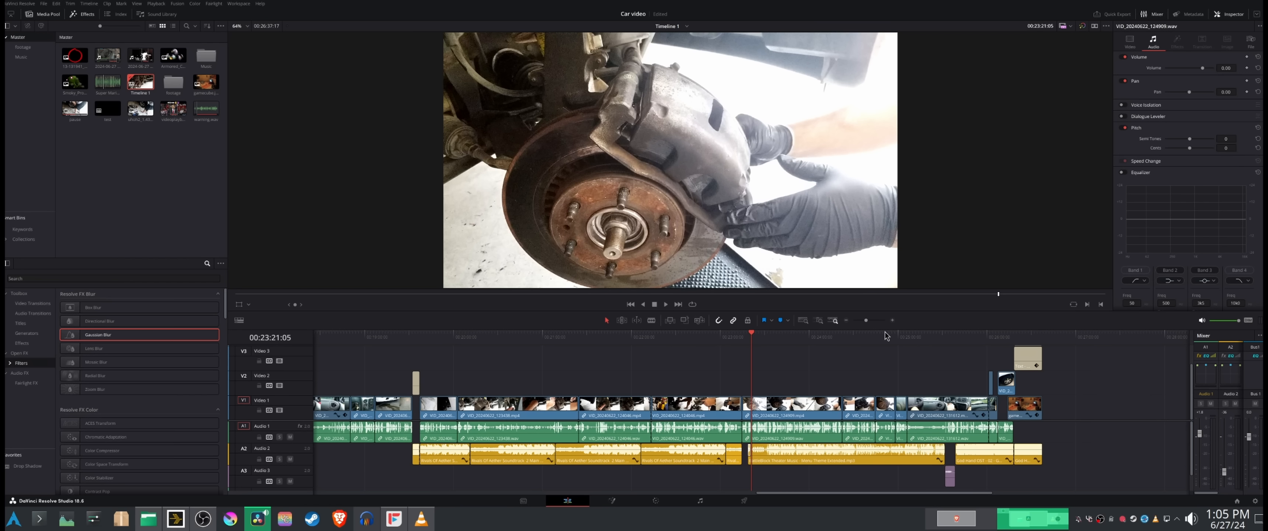
left_click_drag(865, 319, 860, 320)
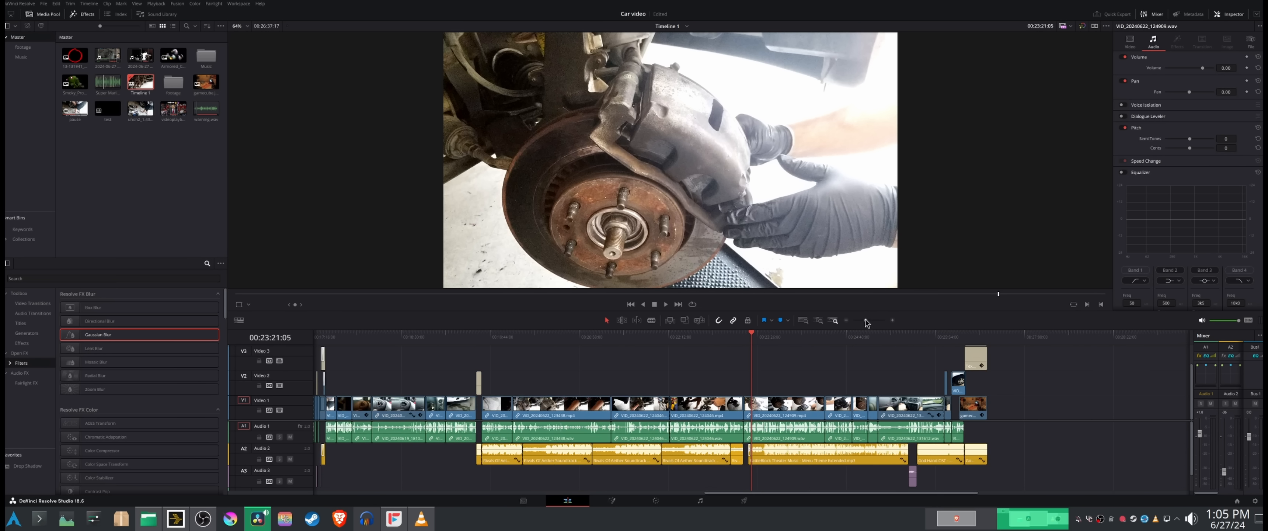
Step: View the wheel shot at 0:26 and the "Jacking the car" title at 1:00
left_click_drag(353, 338, 324, 327)
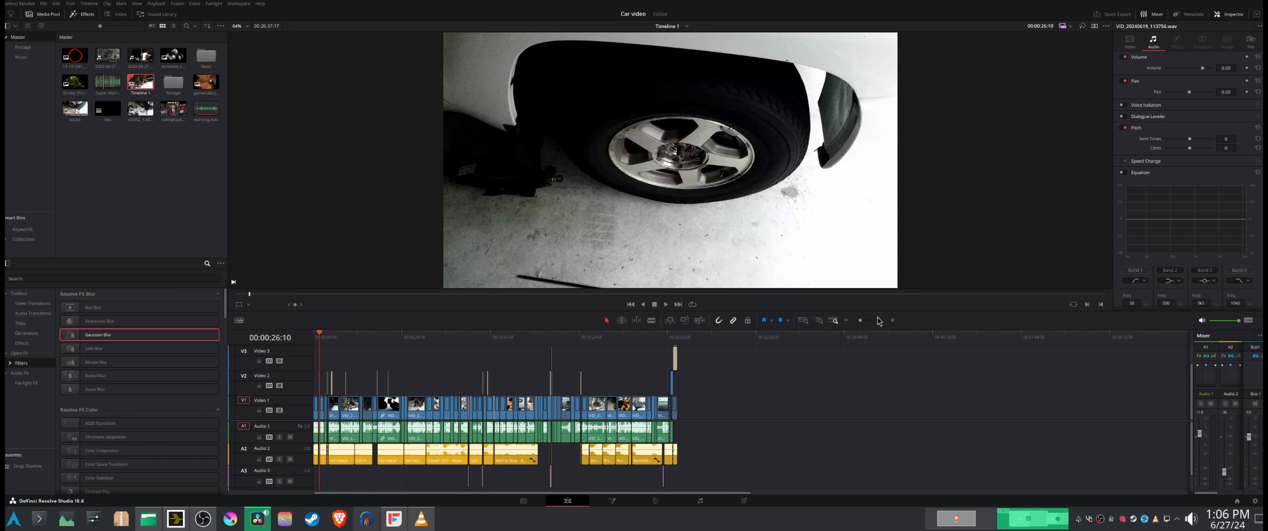
left_click_drag(860, 321, 871, 321)
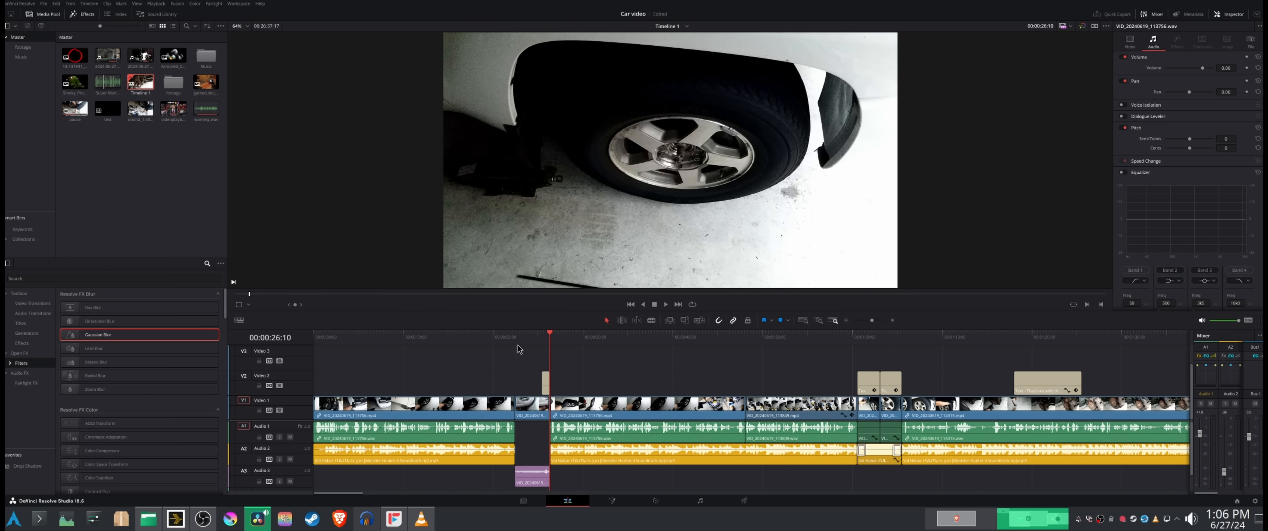
left_click_drag(516, 340, 862, 321)
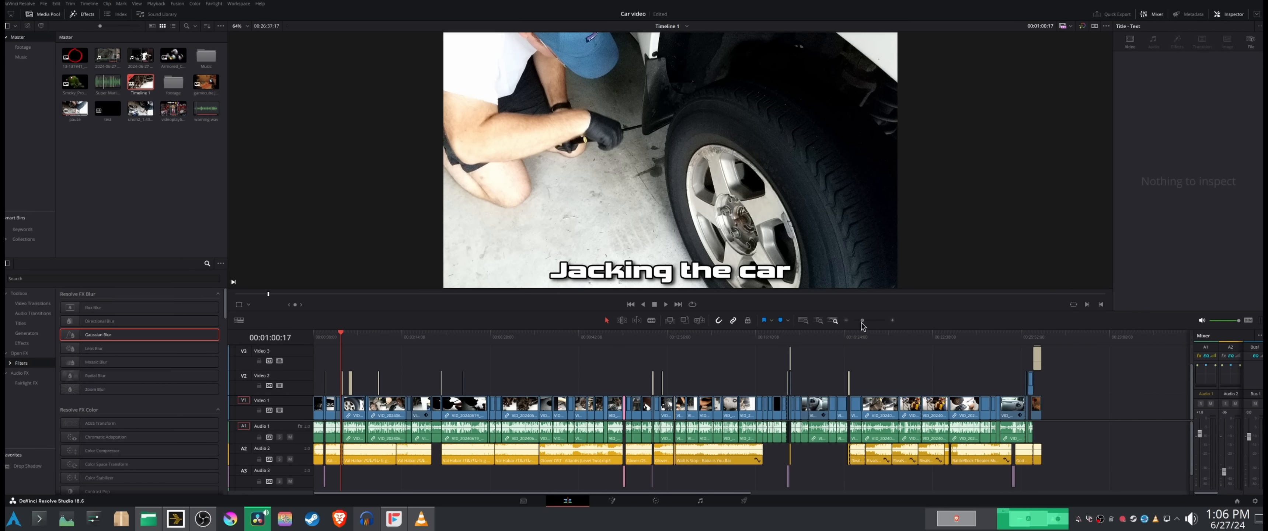
Step: Skim the timeline from the hub shot at 8:13 to the end and back to the axle shot at 14:37
left_click_drag(474, 338, 536, 340)
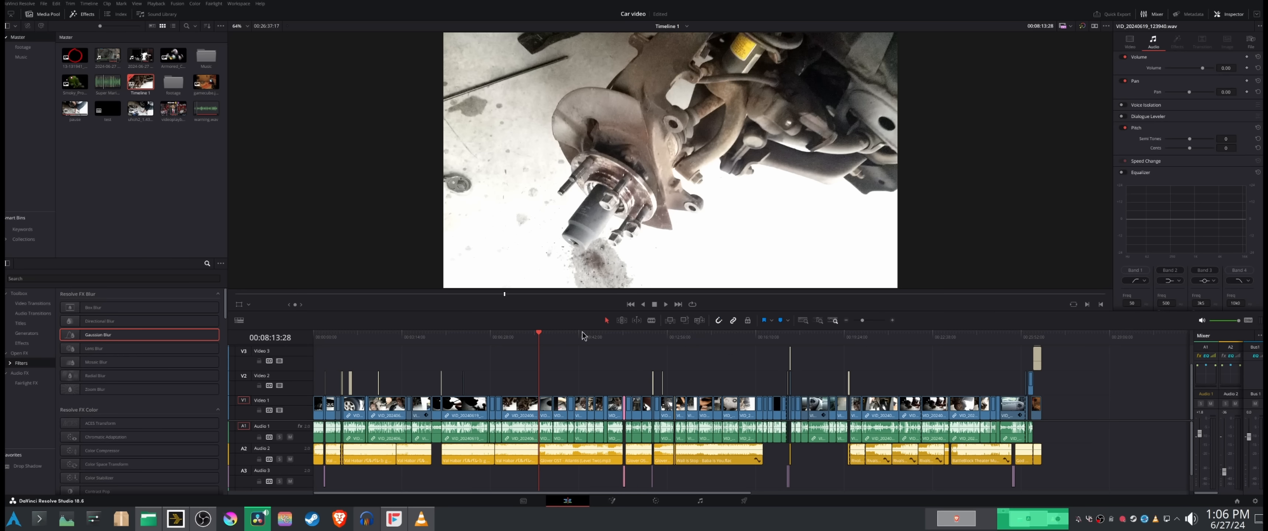
left_click(569, 335)
left_click_drag(569, 336, 1036, 340)
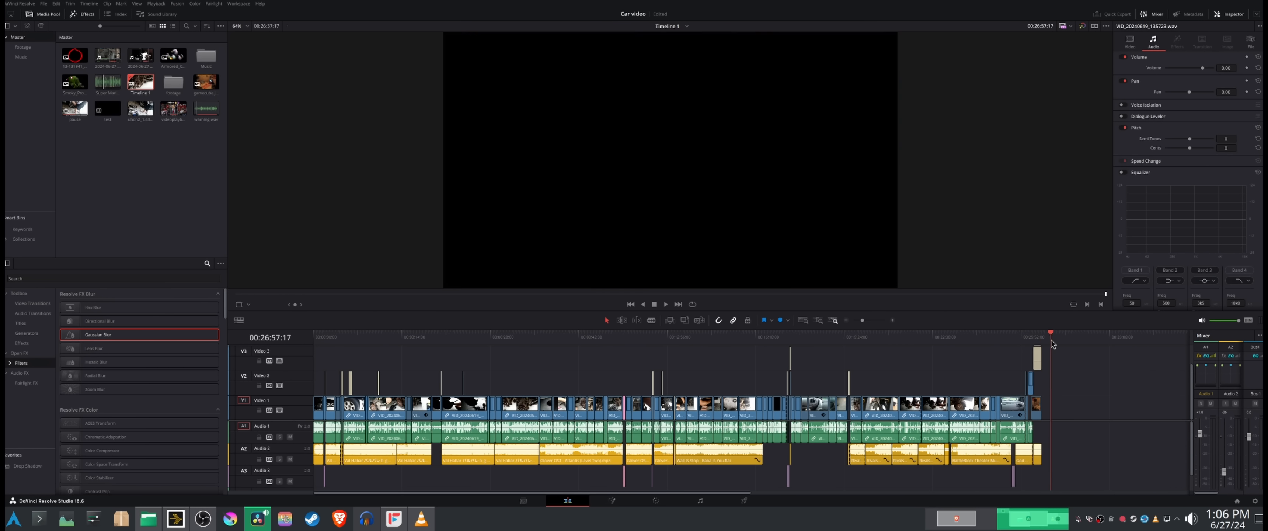
left_click(898, 339)
left_click_drag(898, 347, 713, 369)
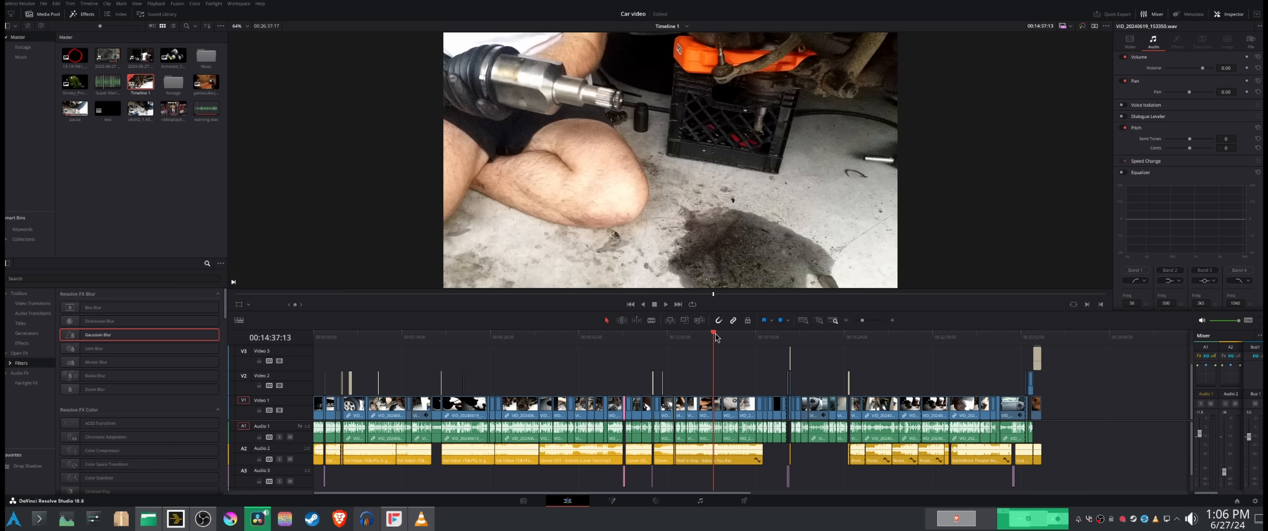
Step: View the axle shaft close-up at 14:56 and the floor stain shot at 19:07
left_click_drag(713, 336, 713, 336)
mouse_move(714, 341)
left_mouse_down()
mouse_move(762, 342)
mouse_move(722, 351)
left_mouse_up()
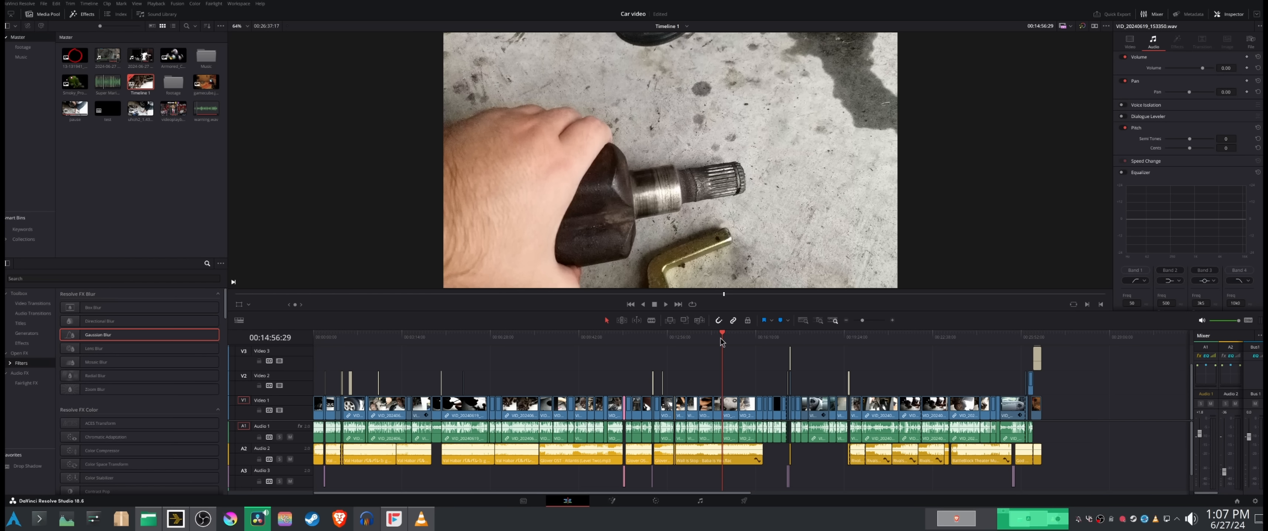
left_click_drag(743, 334, 835, 331)
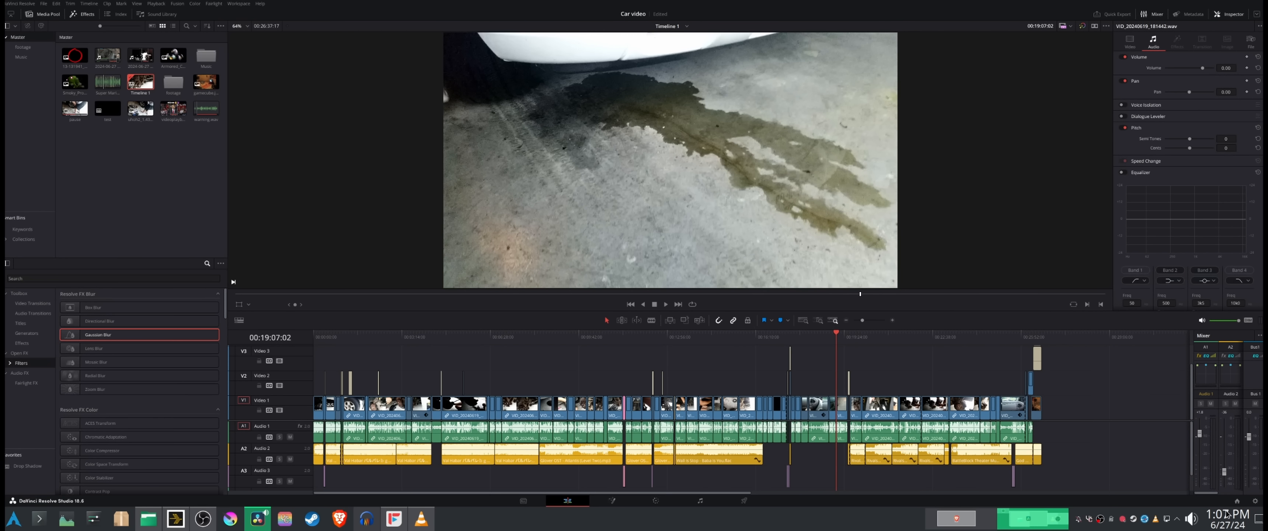
Step: Check the June dates in the system calendar and glance at the audio device volumes
left_click(1223, 520)
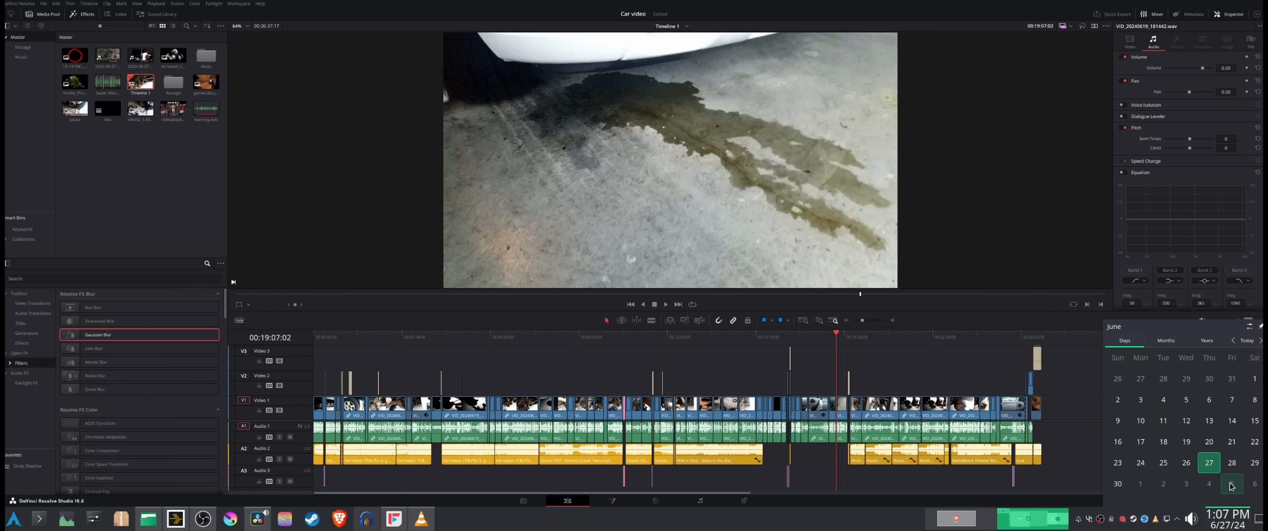
left_click(954, 326)
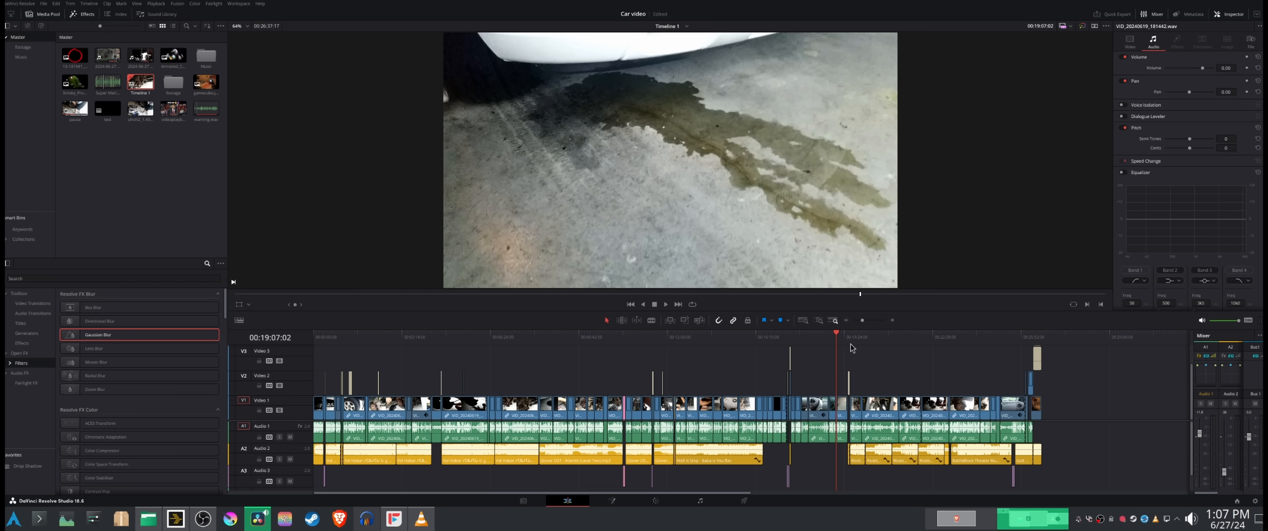
left_click(1189, 520)
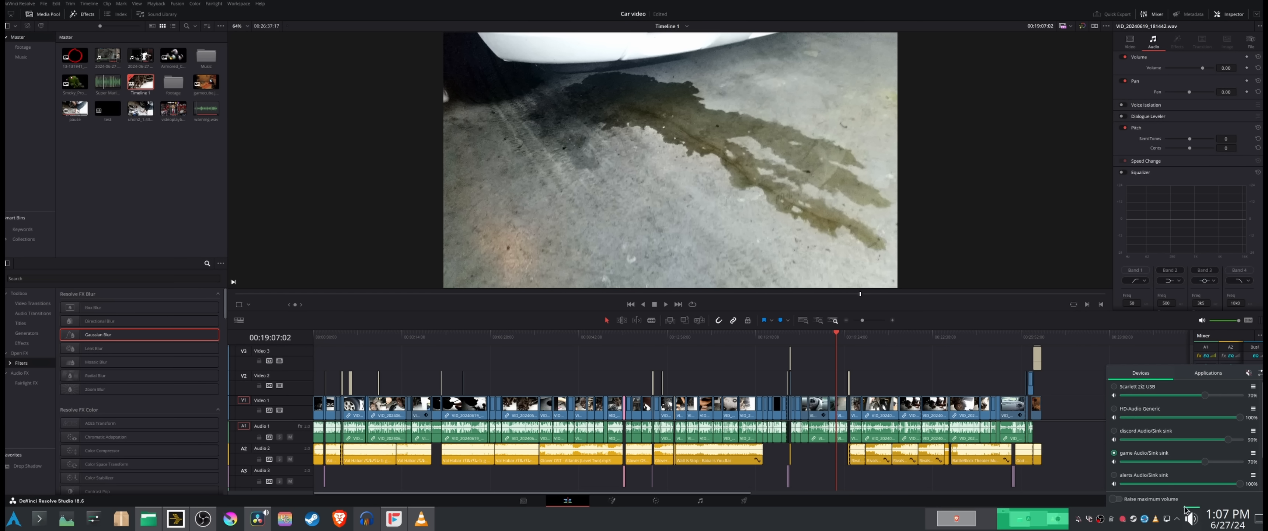
left_click(1230, 523)
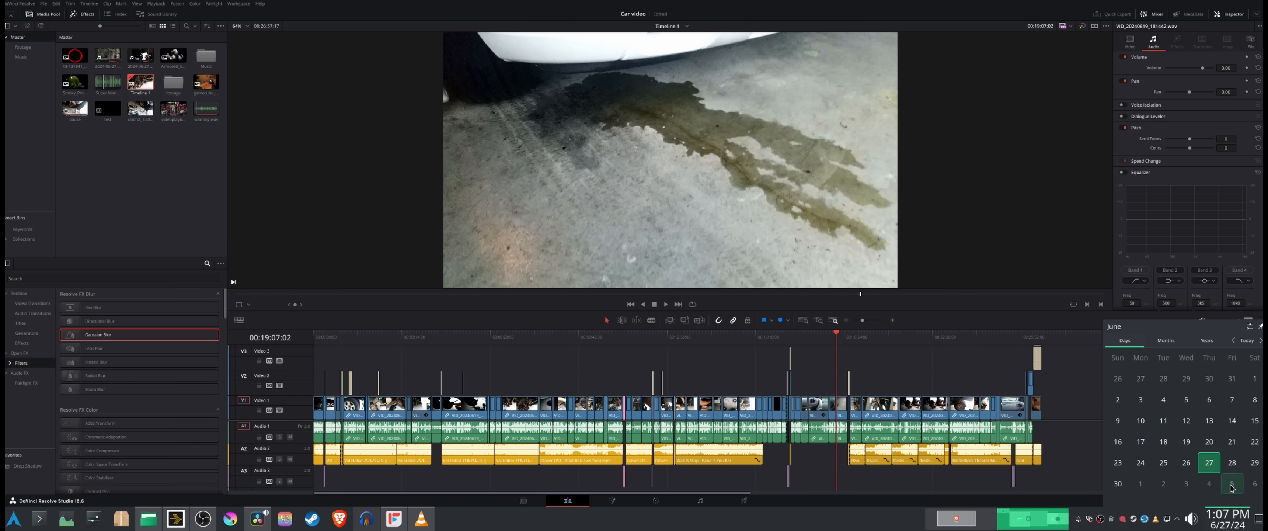
Step: Skim the timeline from 0:48 through the wheel shot at 8:45 to 13:10 and show its full length
left_click_drag(828, 339, 335, 343)
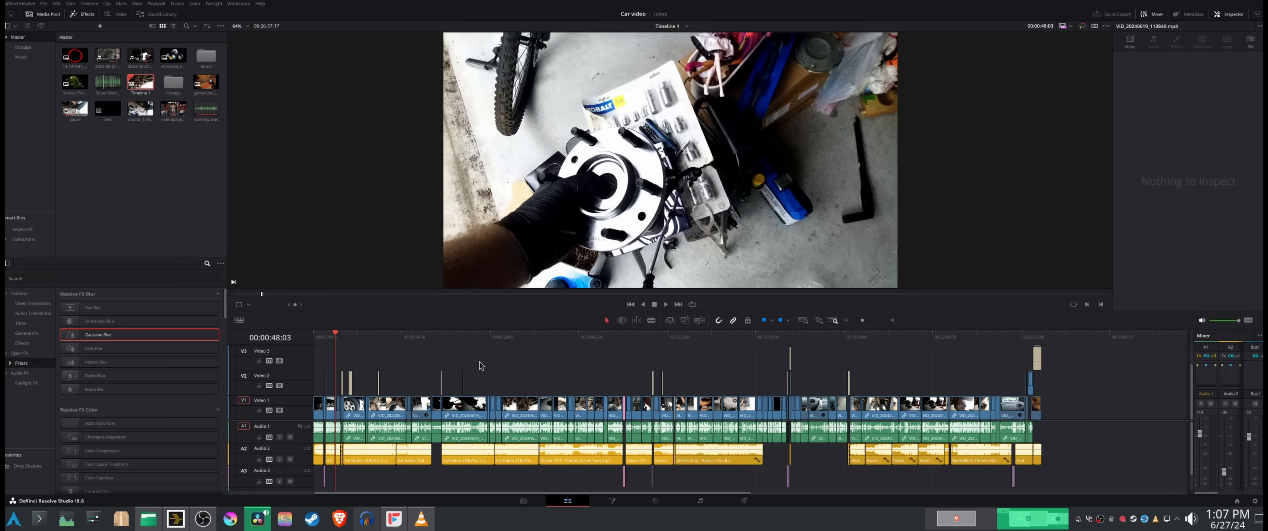
left_click_drag(426, 341, 553, 343)
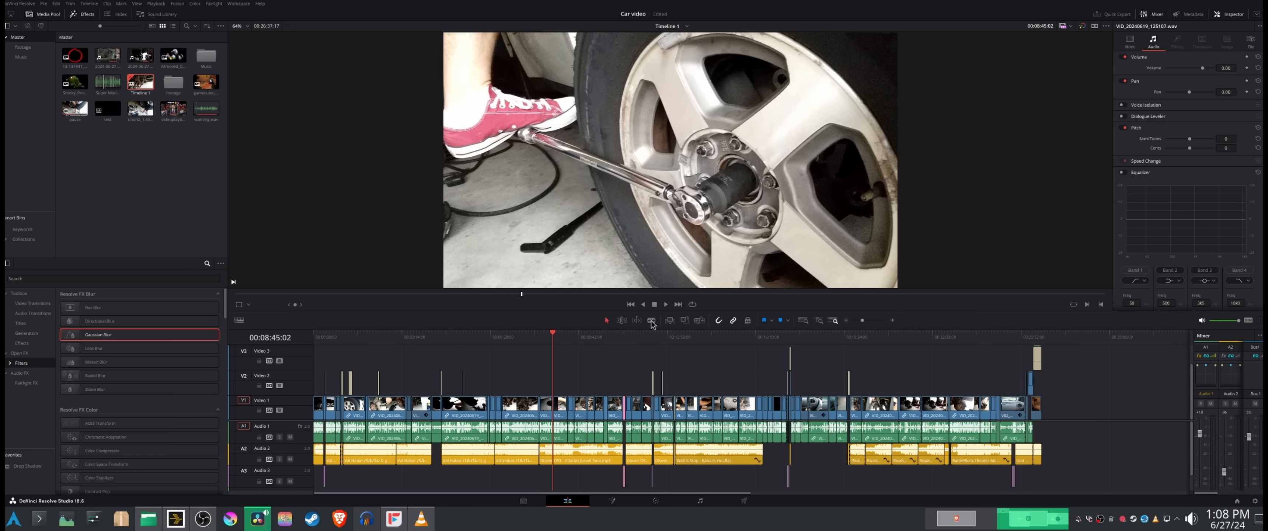
left_click_drag(578, 344, 674, 341)
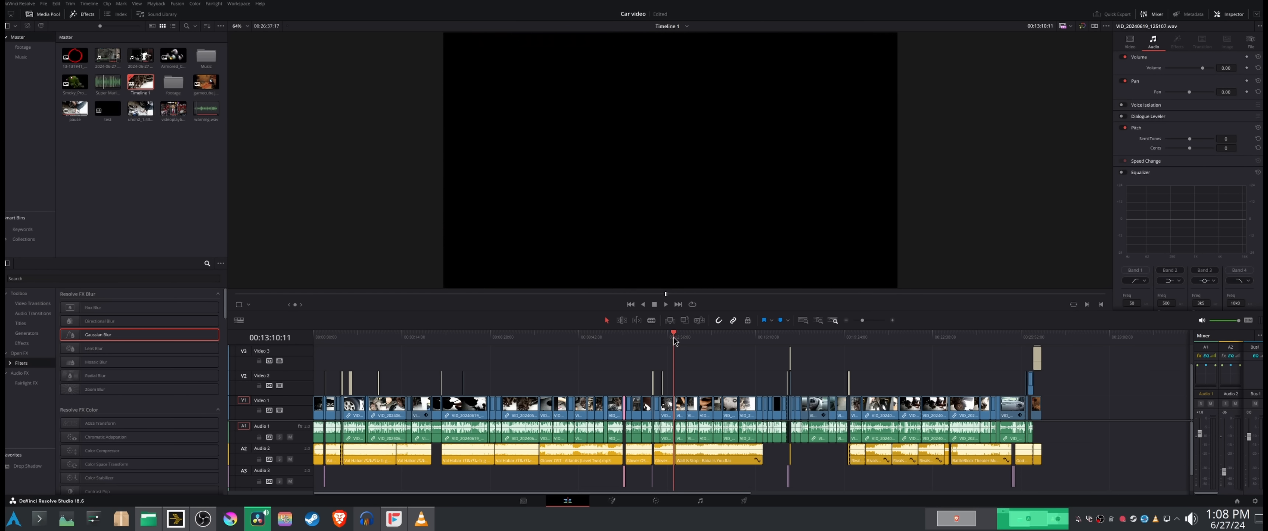
mouse_move(863, 320)
left_mouse_down()
mouse_move(876, 320)
mouse_move(858, 320)
left_mouse_up()
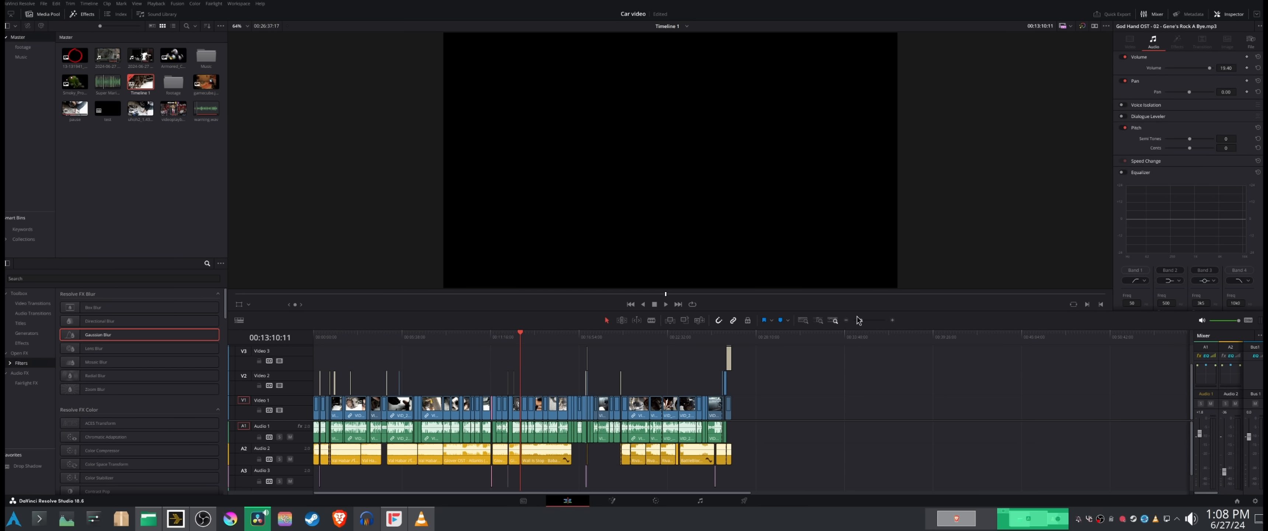